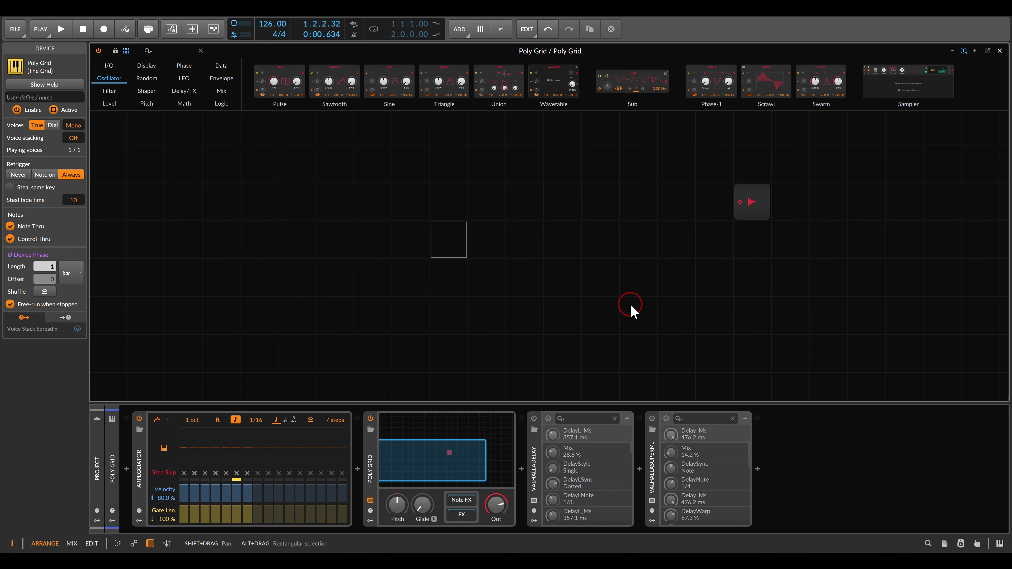
- Check the Moog Mavis panel image, and chain a Pulse oscillator, Low-pass MG filter and ADSR envelope into the Poly Grid's audio output
key(alt+Tab)
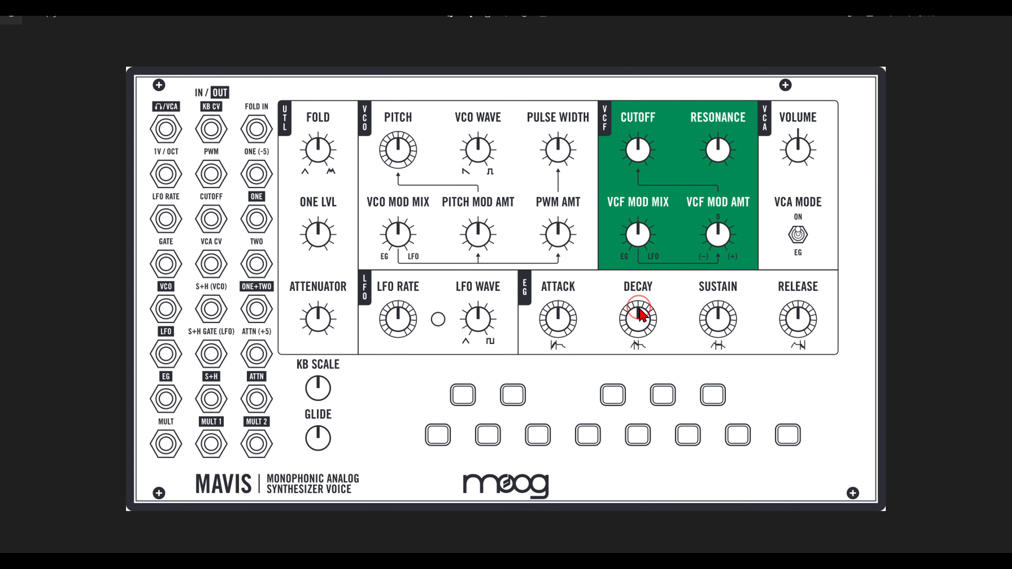
key(alt+Tab)
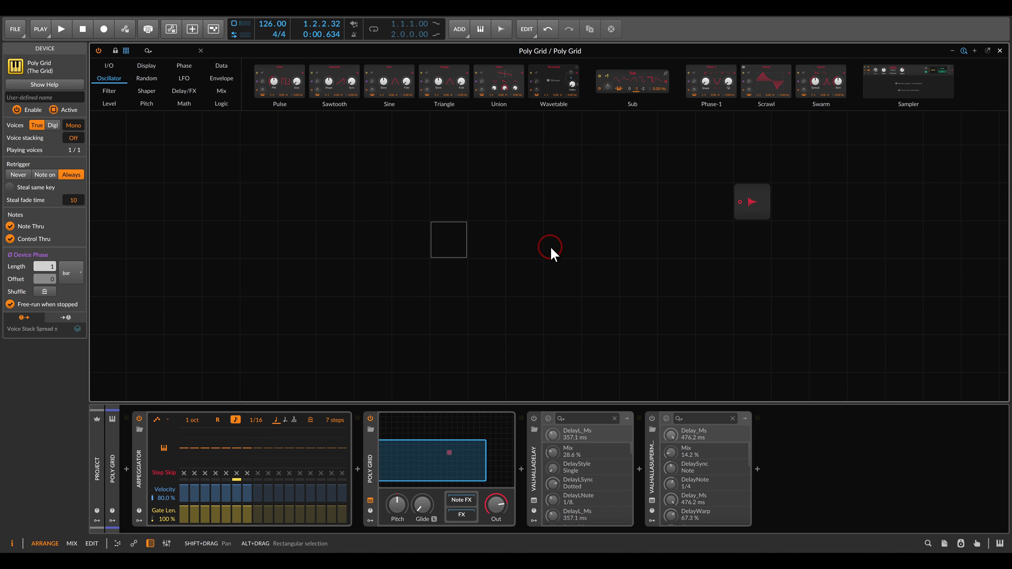
drag(279, 86, 432, 195)
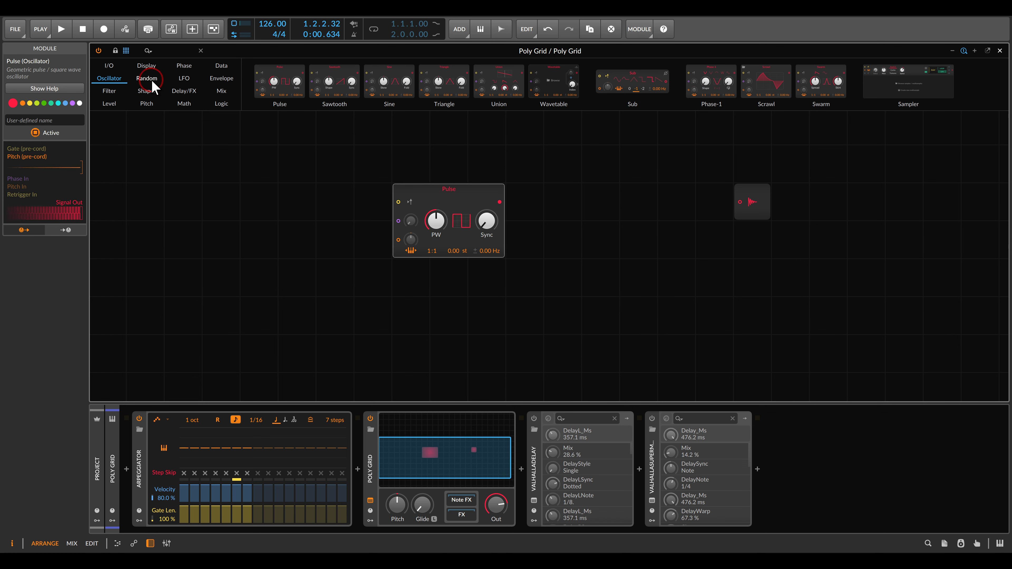
click(109, 91)
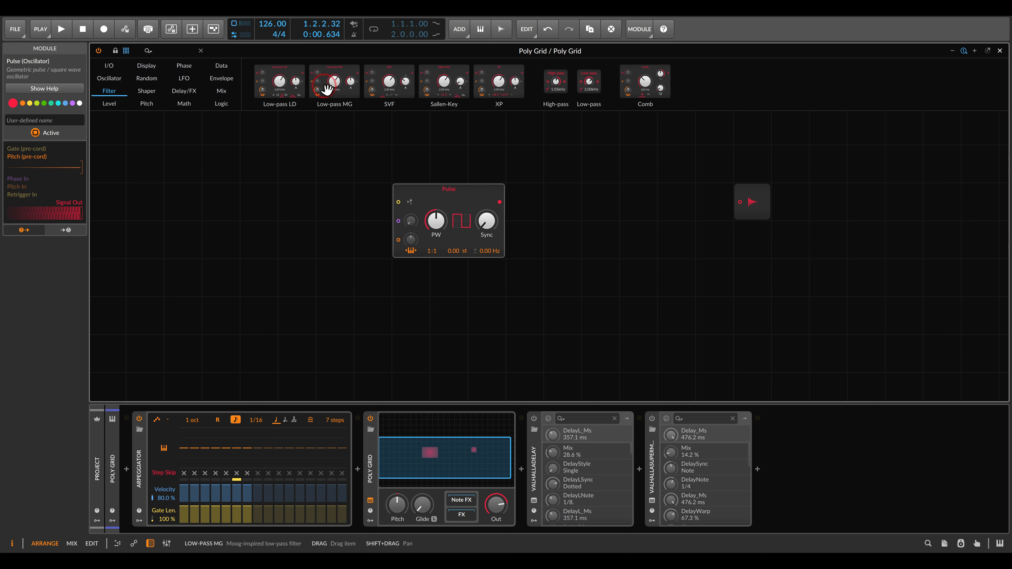
drag(334, 81, 502, 203)
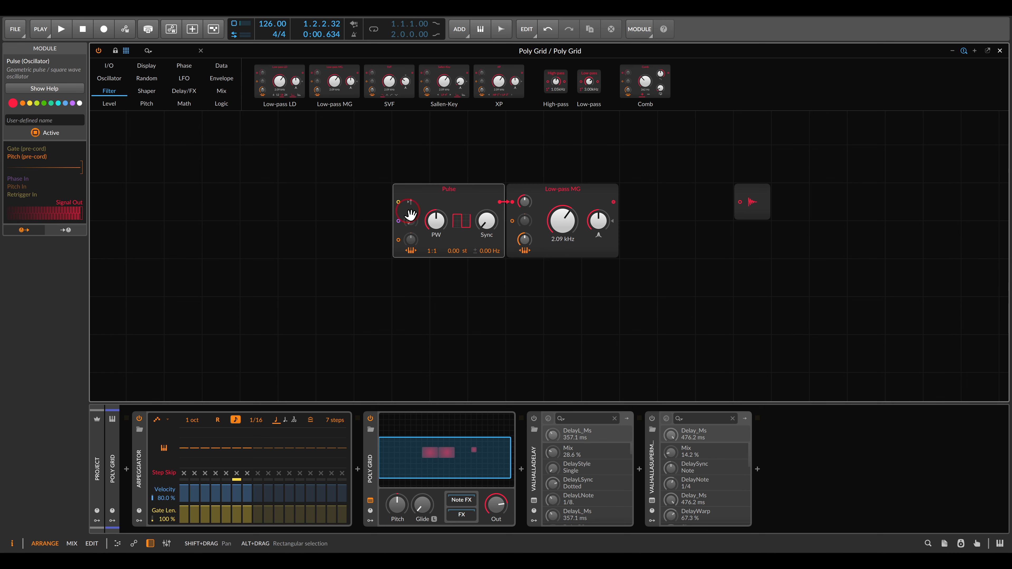
click(221, 79)
drag(274, 85, 620, 202)
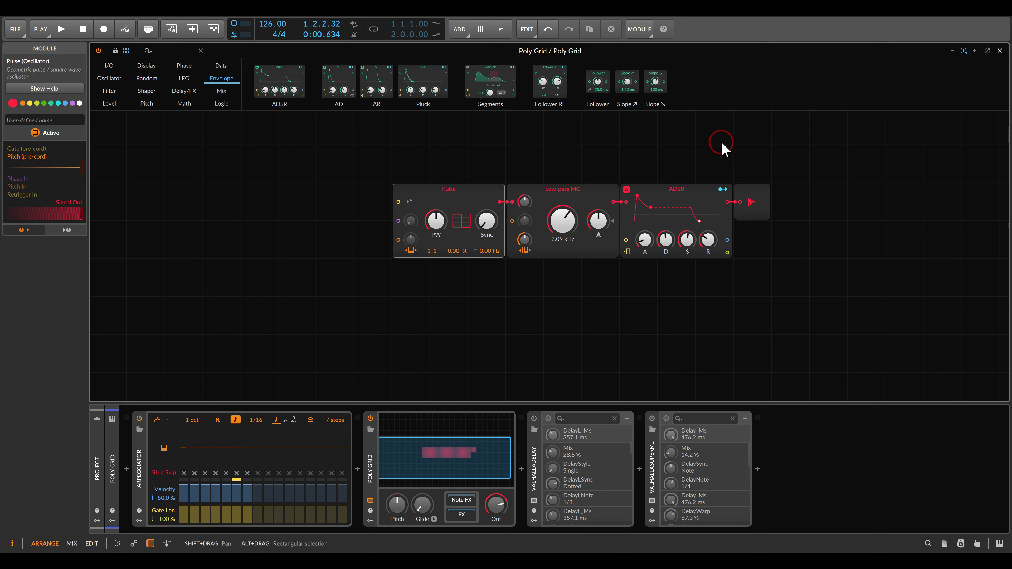
mouse_move(250, 391)
mouse_down()
mouse_move(215, 400)
mouse_move(287, 414)
mouse_move(267, 399)
mouse_up()
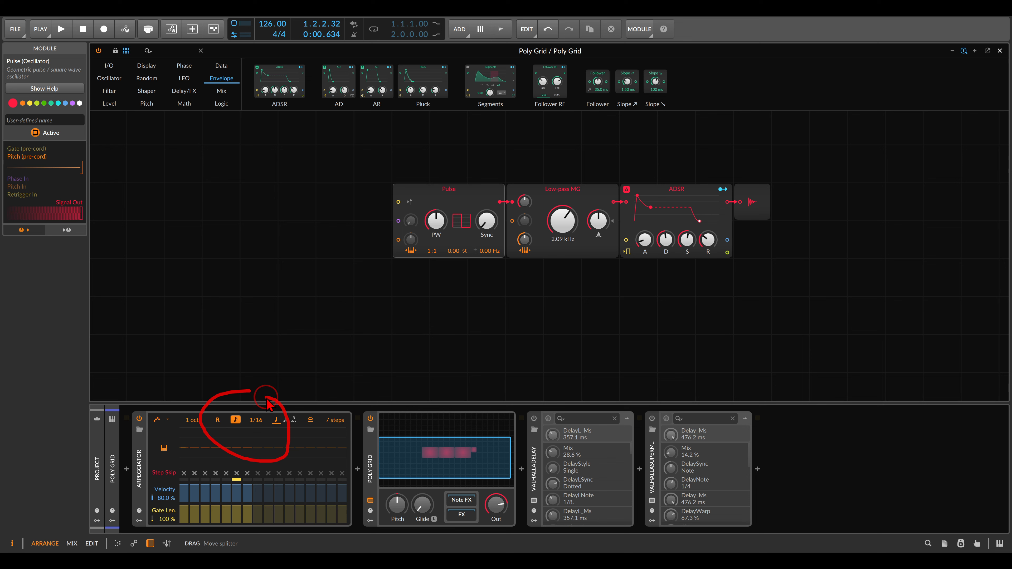
key(Escape)
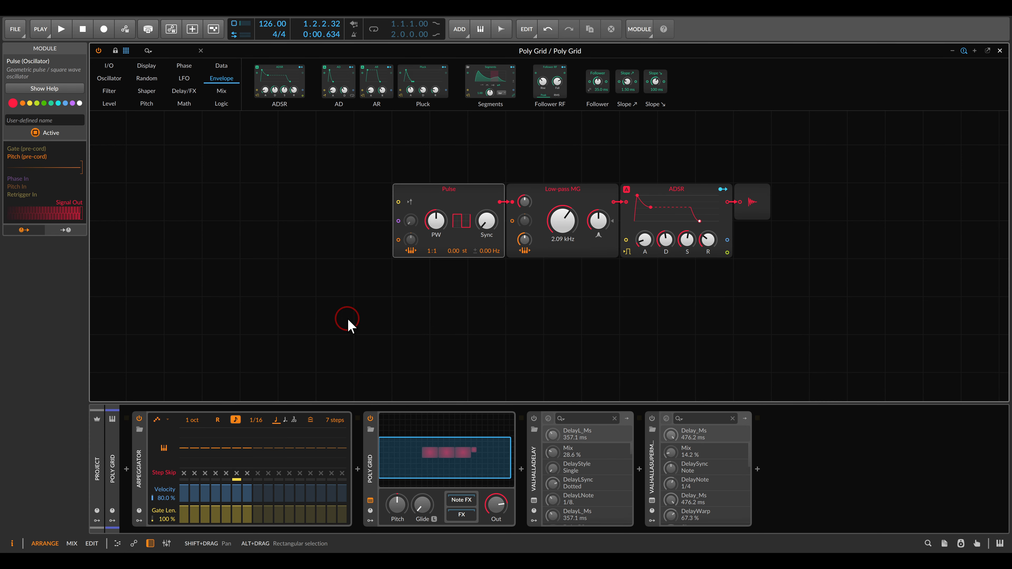
- Start playback, set the Pulse detune to 0.31 Hz, and zero the Low-pass MG's keytracking and resonance with its cutoff at 1.44 kHz
key(space)
drag(563, 220, 562, 199)
drag(525, 240, 504, 251)
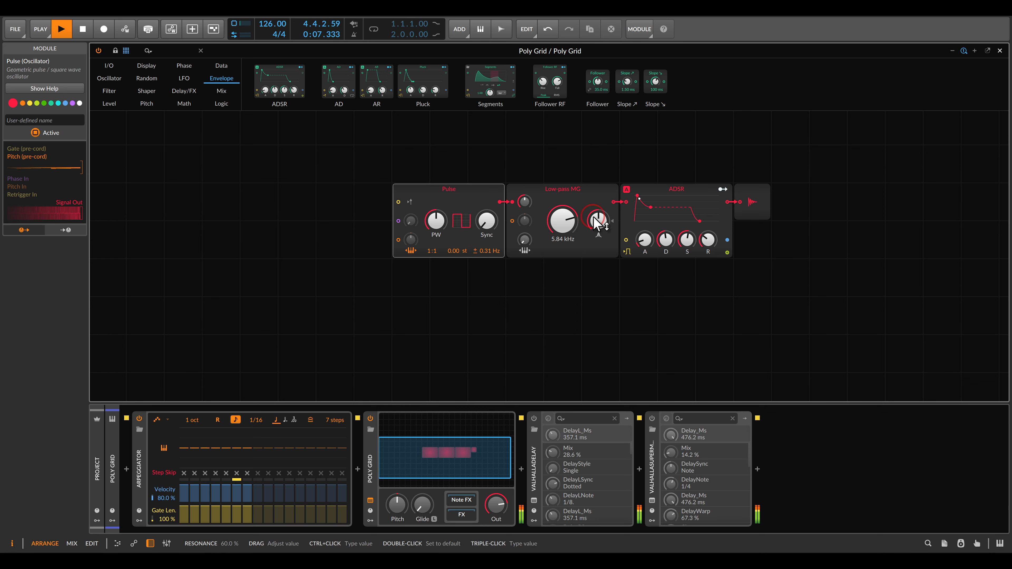
drag(596, 219, 582, 187)
drag(563, 221, 563, 259)
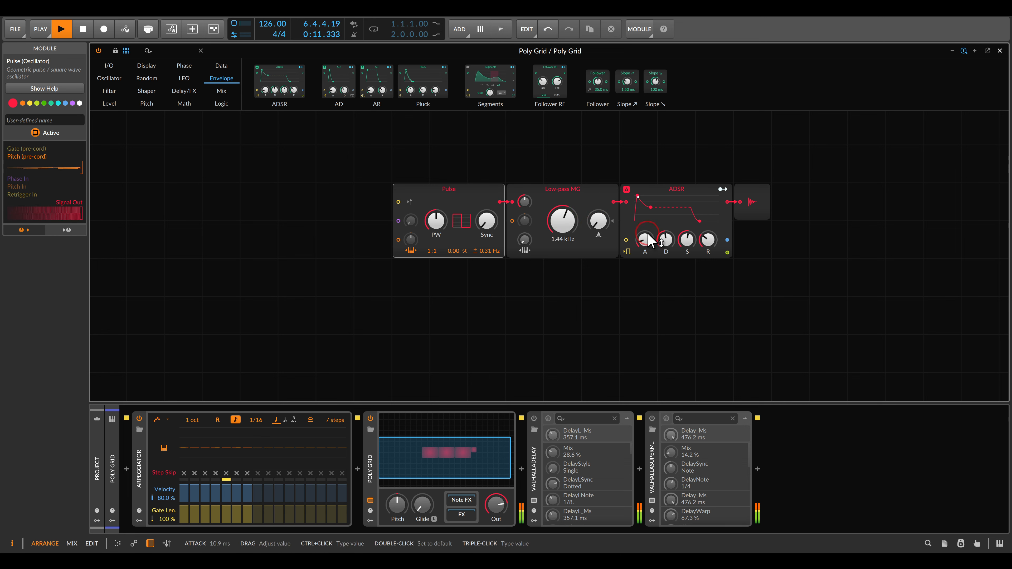
- Set the ADSR's sustain to zero and decay to 501 ms, raise the filter cutoff to 5.05 kHz, and stop playback
drag(646, 241, 666, 235)
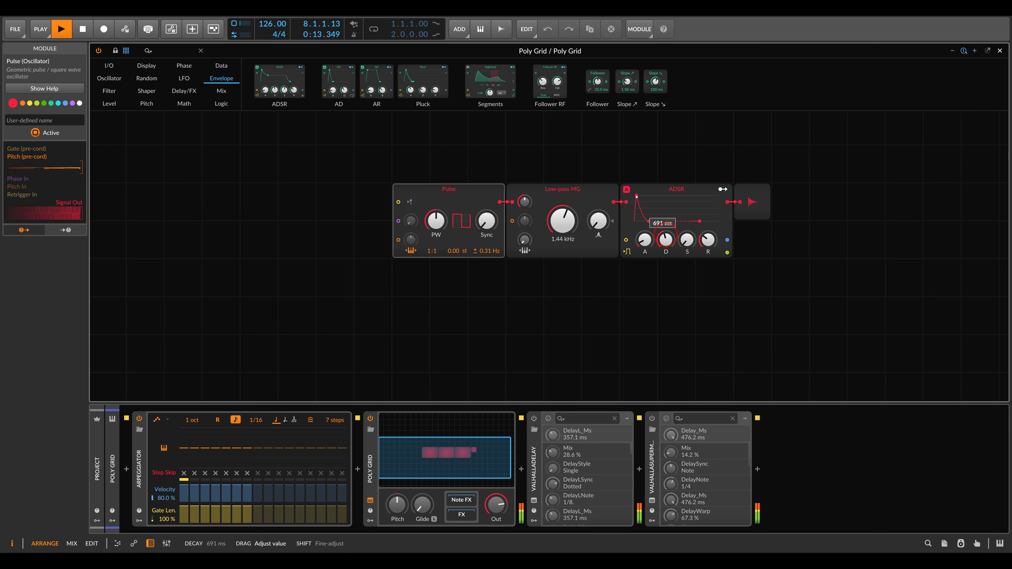
mouse_move(567, 223)
mouse_down()
mouse_move(567, 200)
mouse_move(567, 216)
mouse_up()
drag(667, 239, 666, 233)
mouse_move(560, 215)
mouse_down()
mouse_move(559, 232)
mouse_move(558, 212)
mouse_up()
key(space)
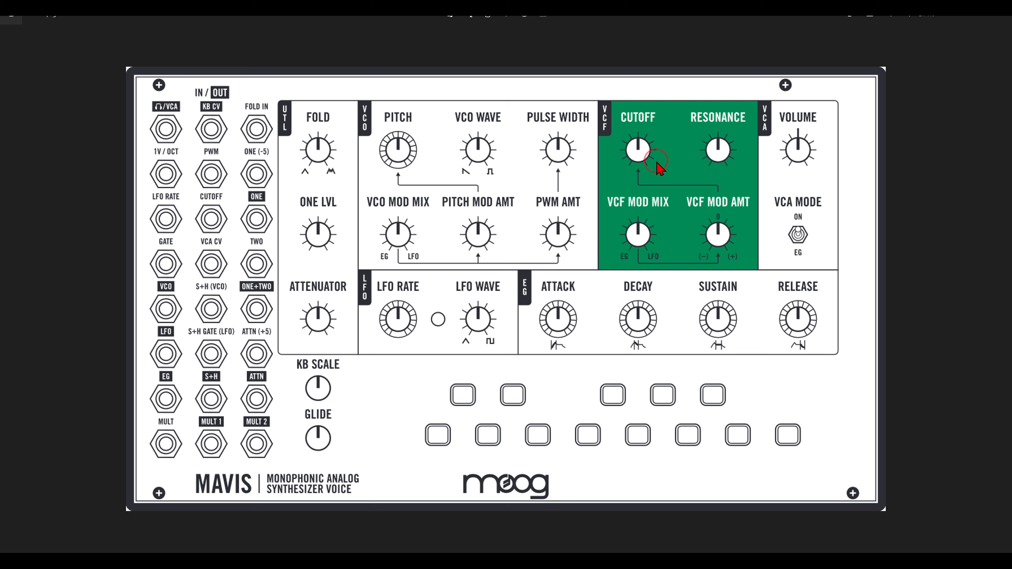
- Return from the Mavis panel image to the Poly Grid and add a Hertz-based LFO below the Pulse oscillator with note retriggering off
mouse_move(676, 195)
mouse_down()
mouse_move(657, 186)
mouse_move(596, 201)
mouse_move(597, 243)
mouse_move(653, 272)
mouse_move(614, 249)
mouse_move(629, 275)
mouse_move(633, 250)
mouse_move(644, 248)
mouse_move(649, 272)
mouse_move(666, 246)
mouse_up()
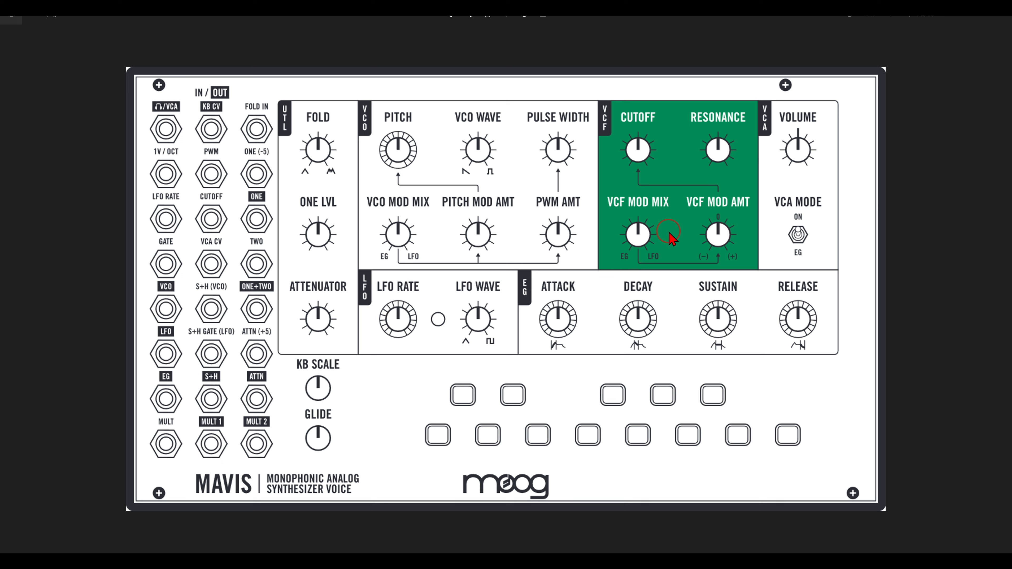
key(alt+Tab)
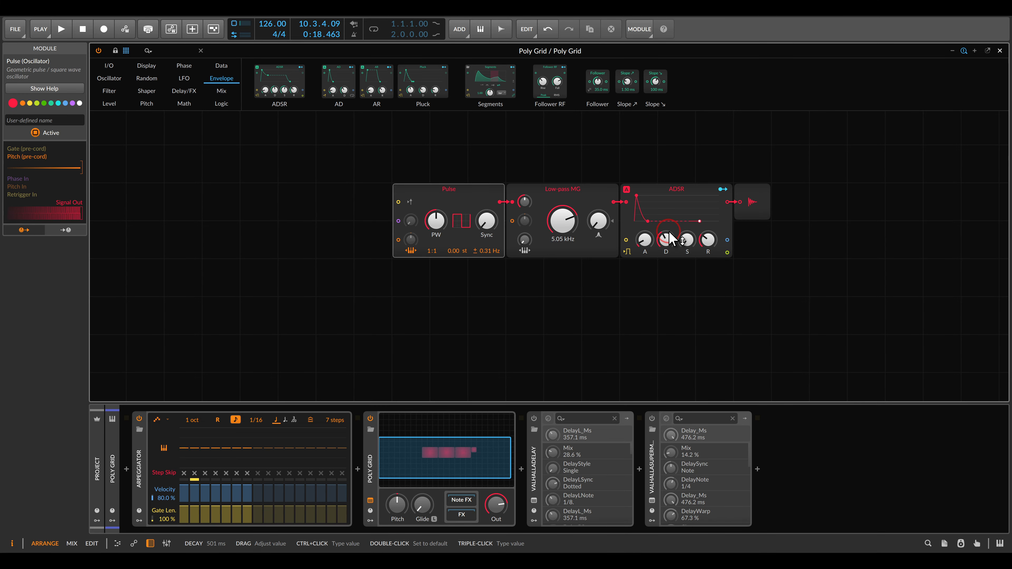
click(184, 78)
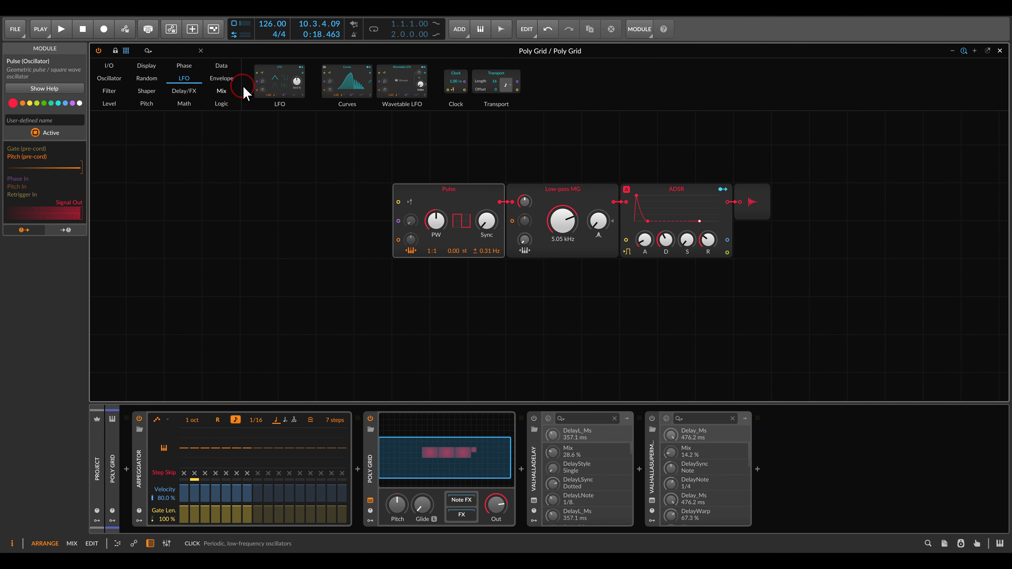
drag(299, 136, 446, 295)
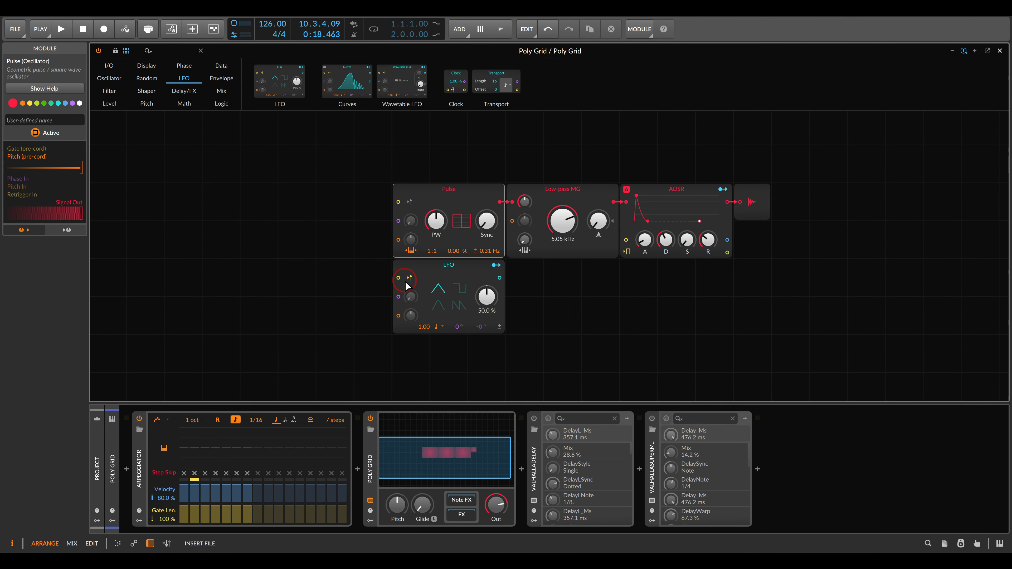
click(442, 327)
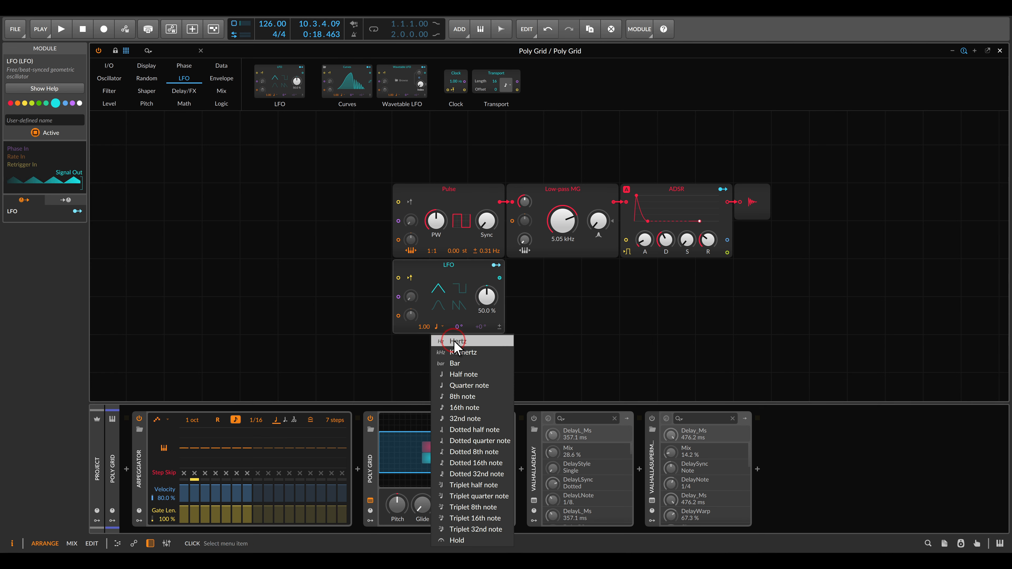
click(453, 340)
click(410, 277)
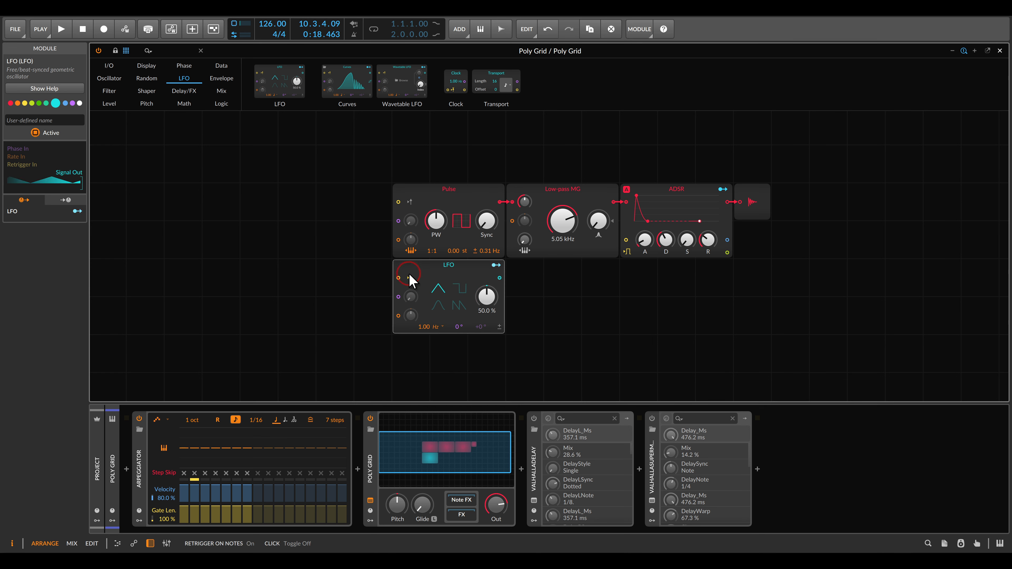
click(380, 271)
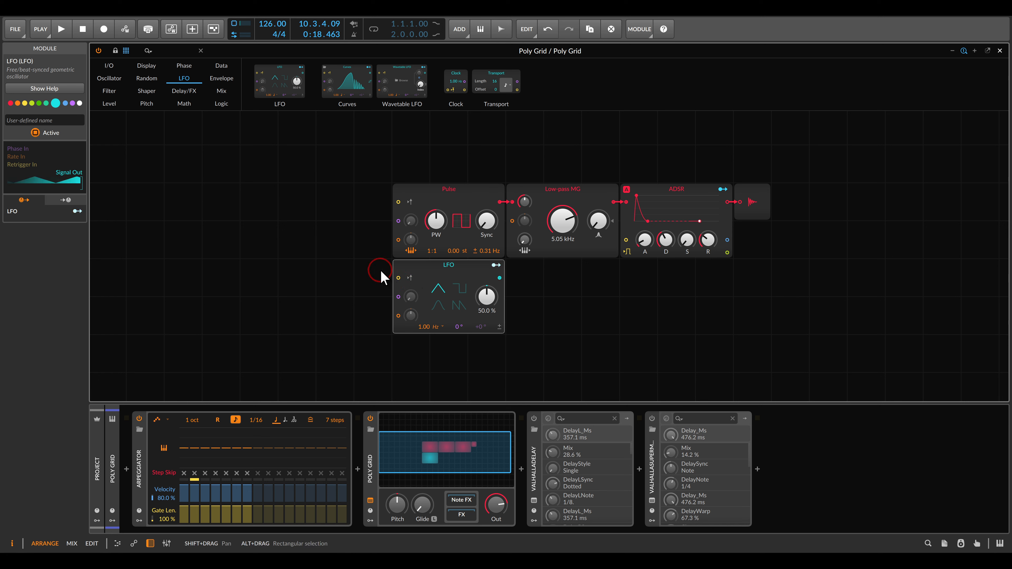
- Add a Blend module named "EG LFO" beside the LFO that mixes the ADSR's envelope output with the LFO signal
click(257, 155)
click(222, 91)
drag(263, 90, 521, 283)
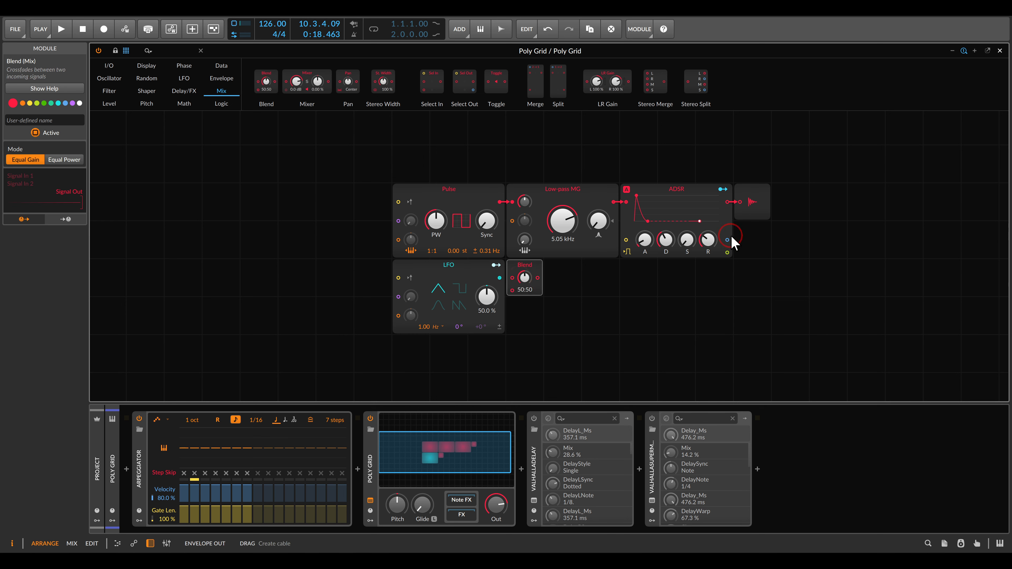
drag(727, 241, 550, 290)
click(525, 266)
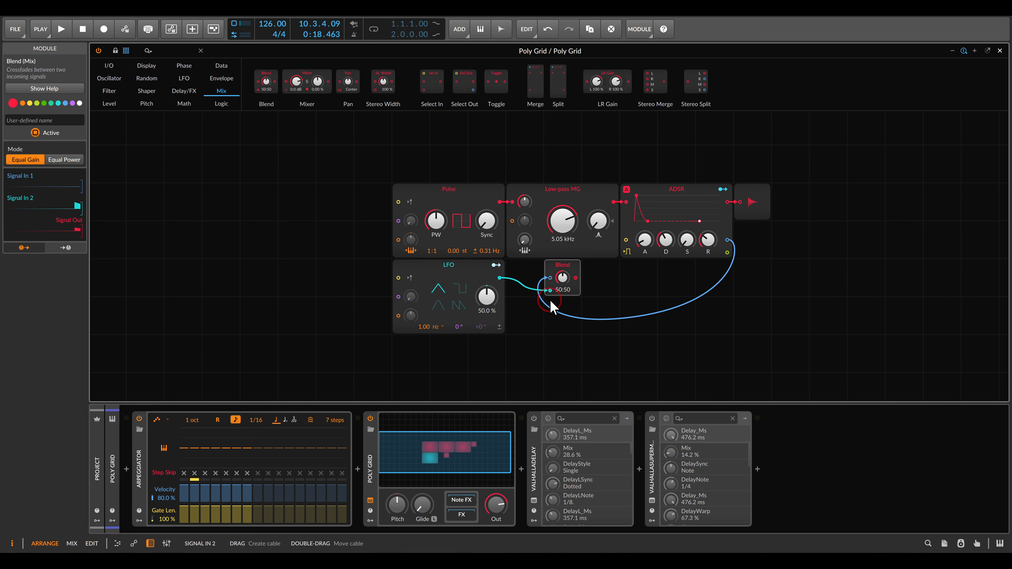
click(76, 123)
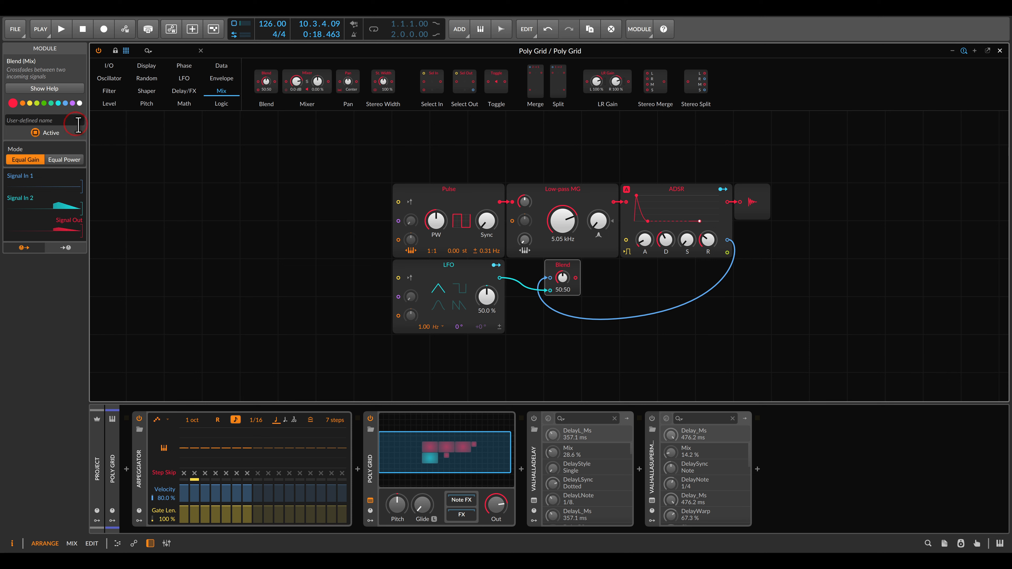
text(EG   LFO)
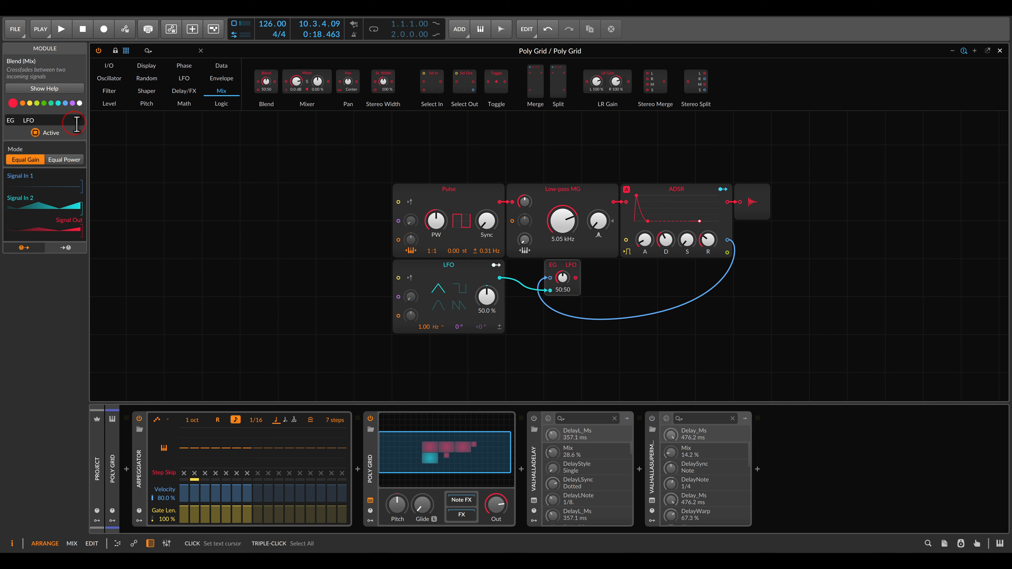
- Add a bipolar Attenuate module named "Filter" after the EG/LFO blend and set its amount to -1.00 %
click(109, 103)
drag(366, 82, 588, 277)
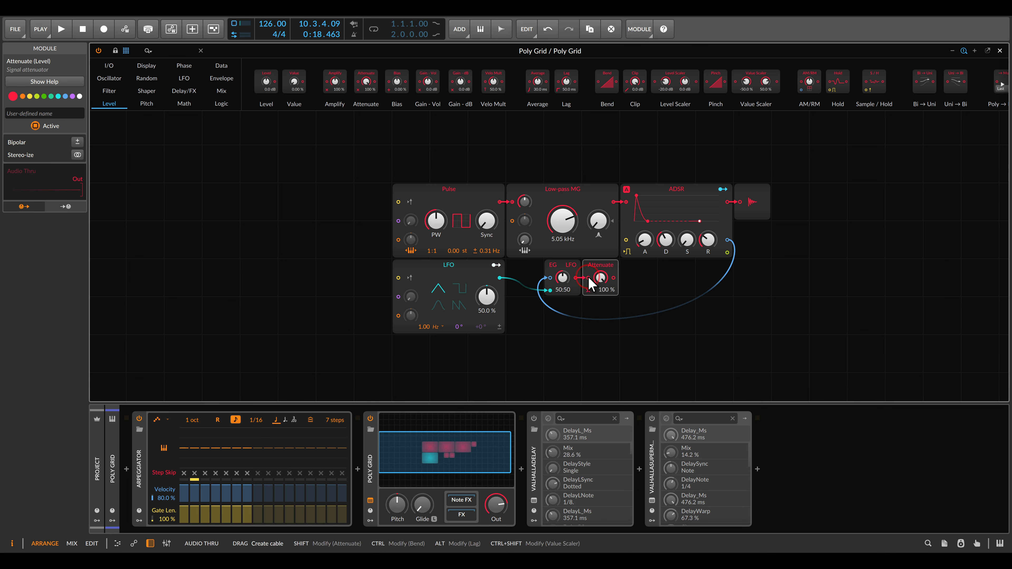
click(77, 142)
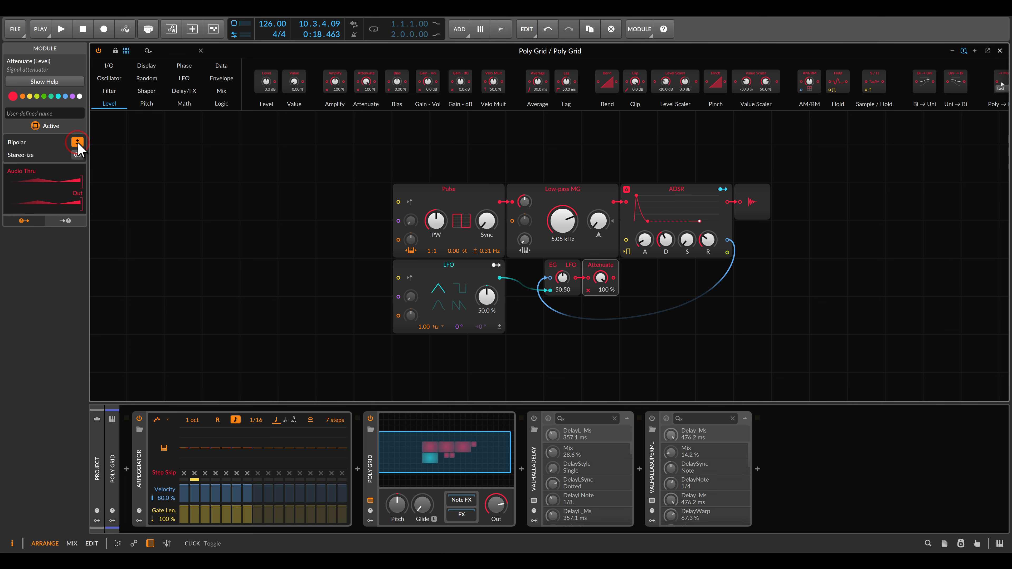
drag(600, 278, 600, 315)
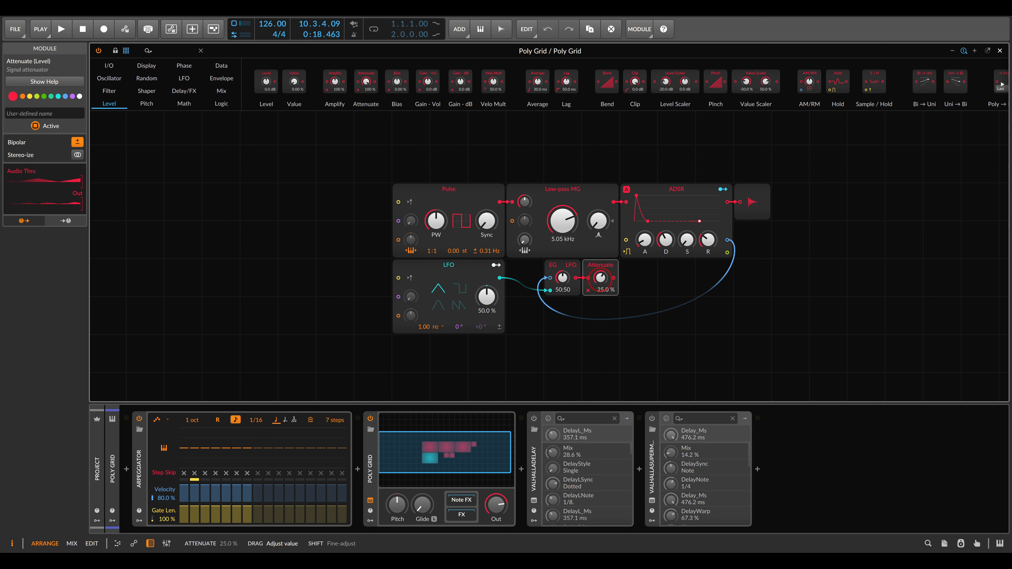
drag(600, 278, 600, 315)
drag(600, 278, 600, 276)
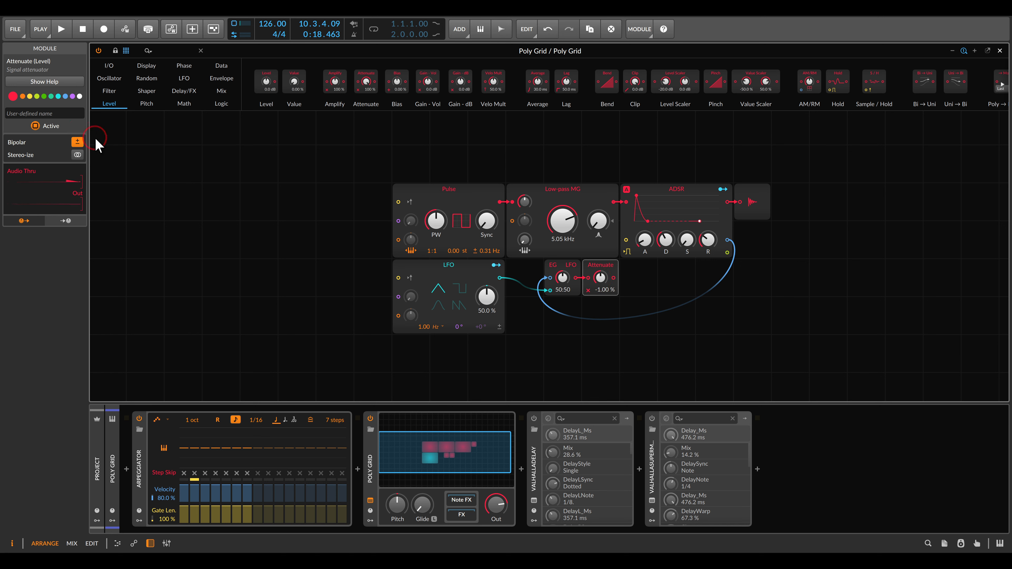
click(52, 113)
text(Filter)
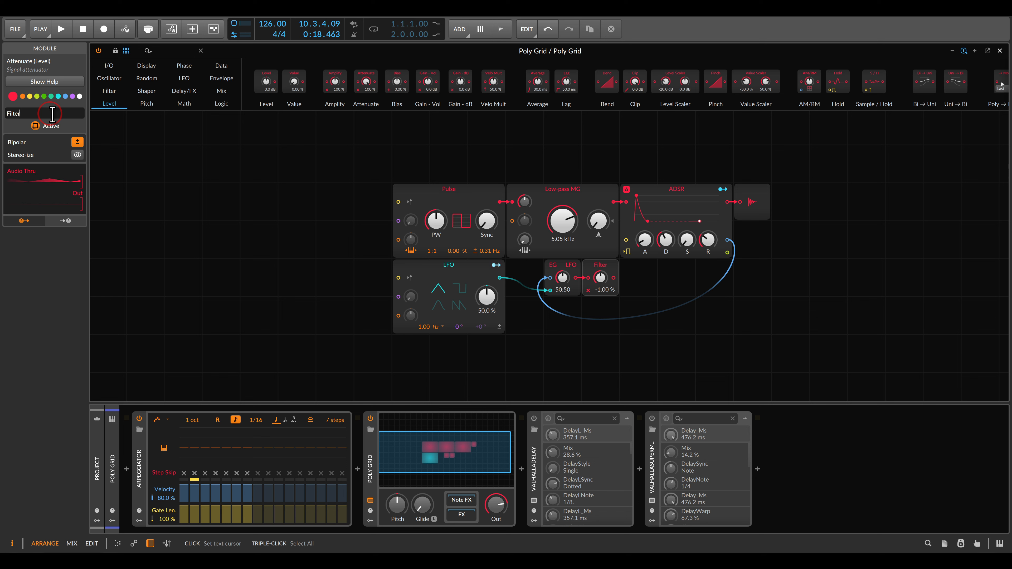
- Add a Modulator Out module after the Filter attenuator and connect the attenuator's output to it
click(110, 66)
scroll(826, 83, down, 2)
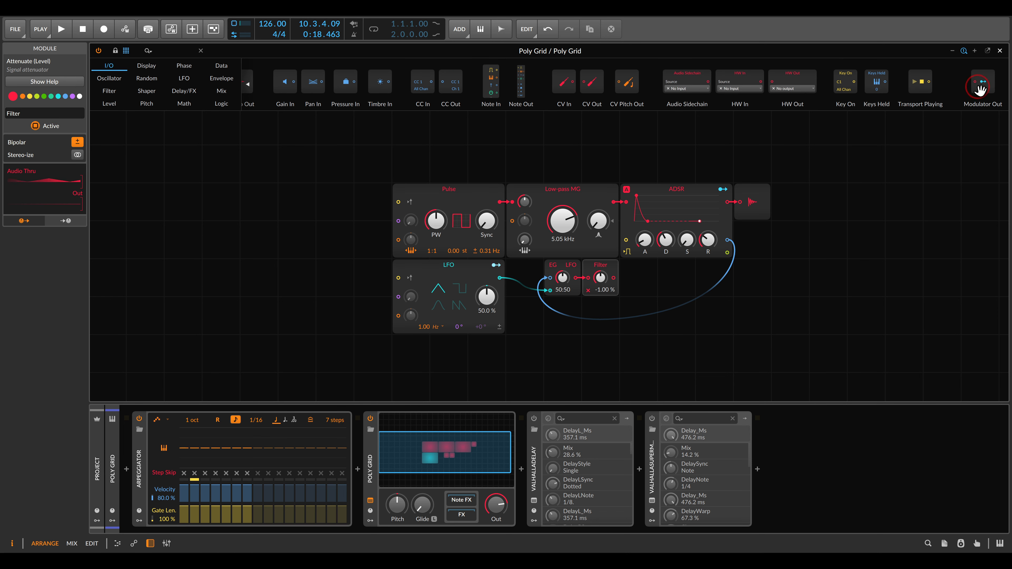
mouse_move(983, 82)
mouse_down()
mouse_move(940, 130)
mouse_move(674, 280)
mouse_move(639, 276)
mouse_up()
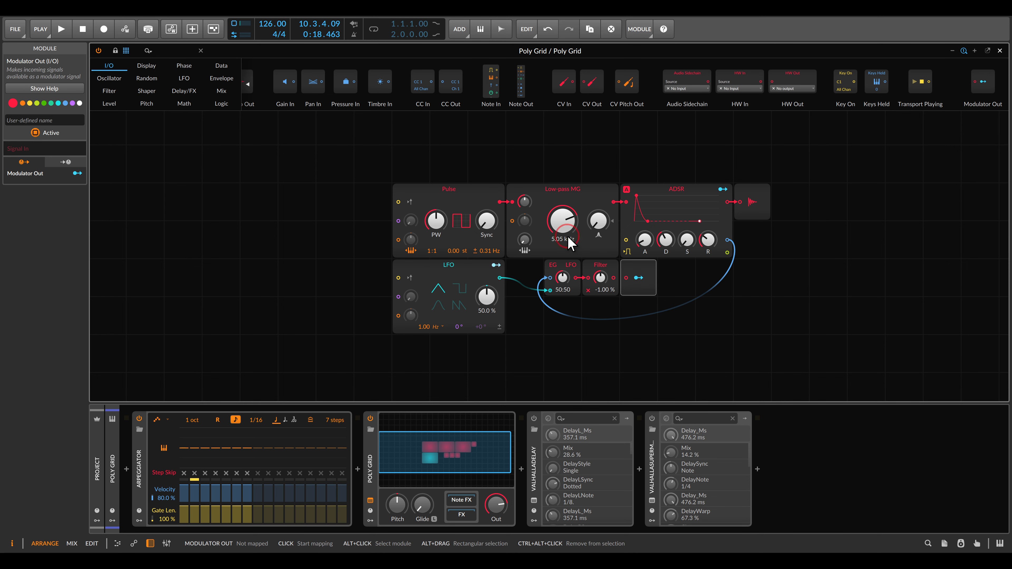
mouse_move(534, 211)
mouse_down()
mouse_move(505, 226)
mouse_move(534, 212)
mouse_up()
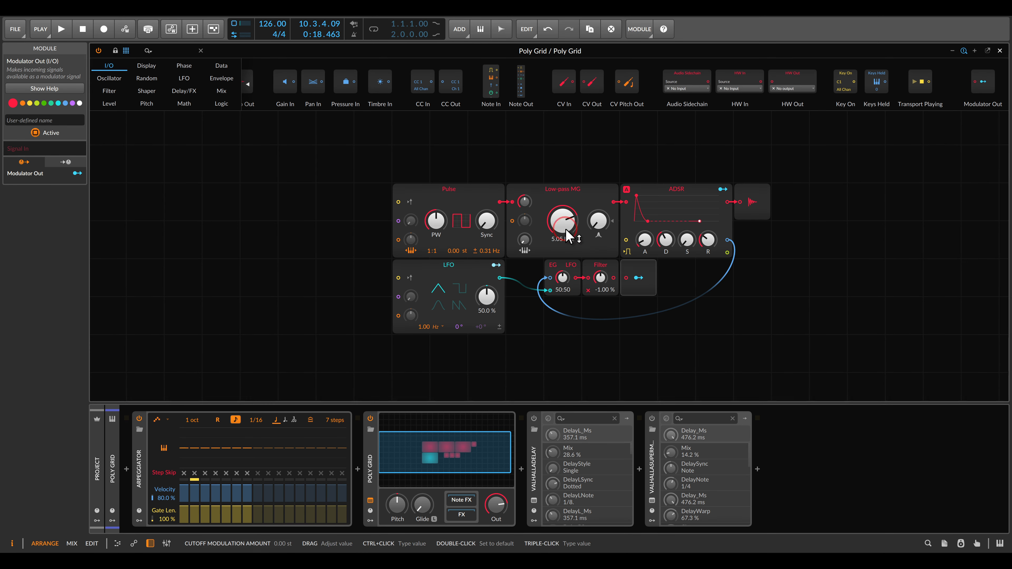
drag(613, 278, 626, 278)
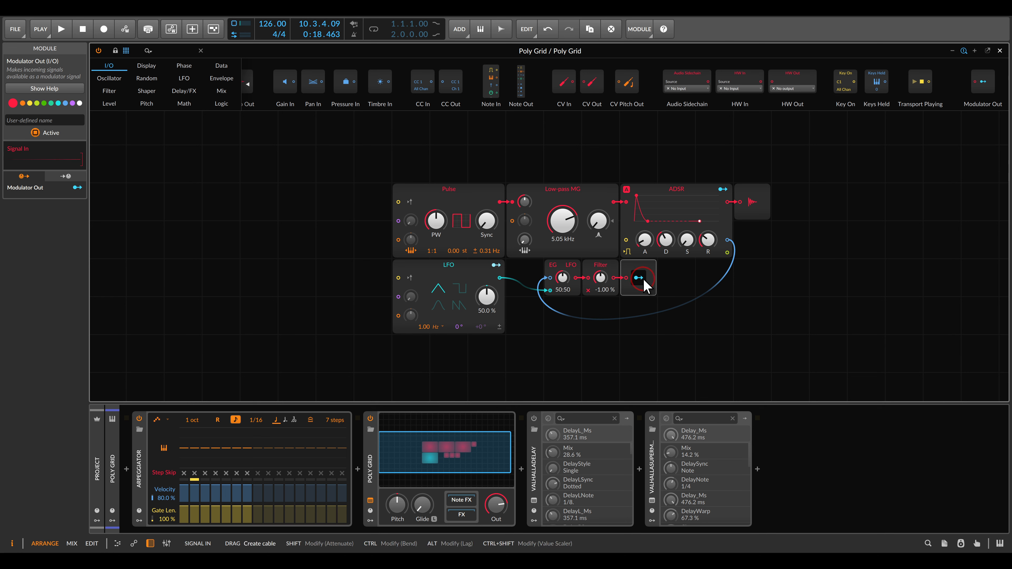
- Map the Modulator Out to the Low-pass MG's cutoff with an amount of 94.50, and lower the base cutoff to 381 Hz
click(639, 278)
drag(567, 223, 567, 185)
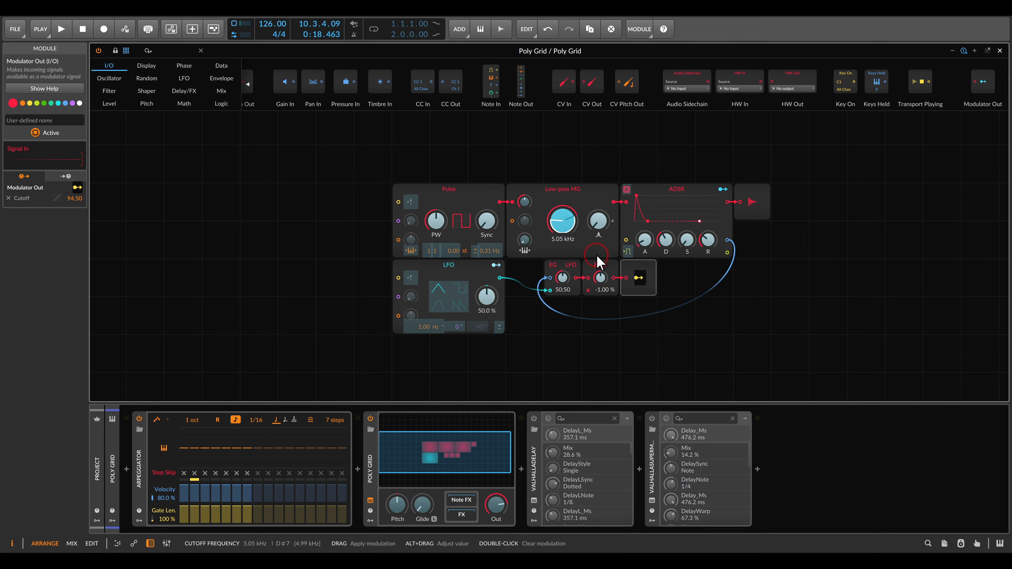
click(638, 278)
drag(563, 220, 563, 255)
- Play the patch with the EG/LFO blend fully on In 1, the Filter amount at 36.5 % and the ADSR decay at about 273 ms
key(space)
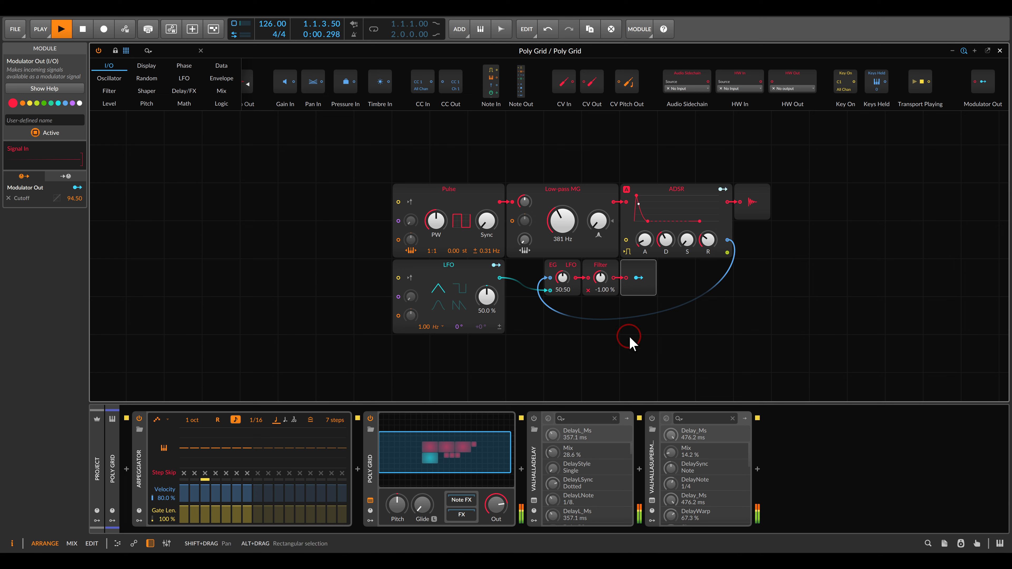
drag(565, 278, 607, 275)
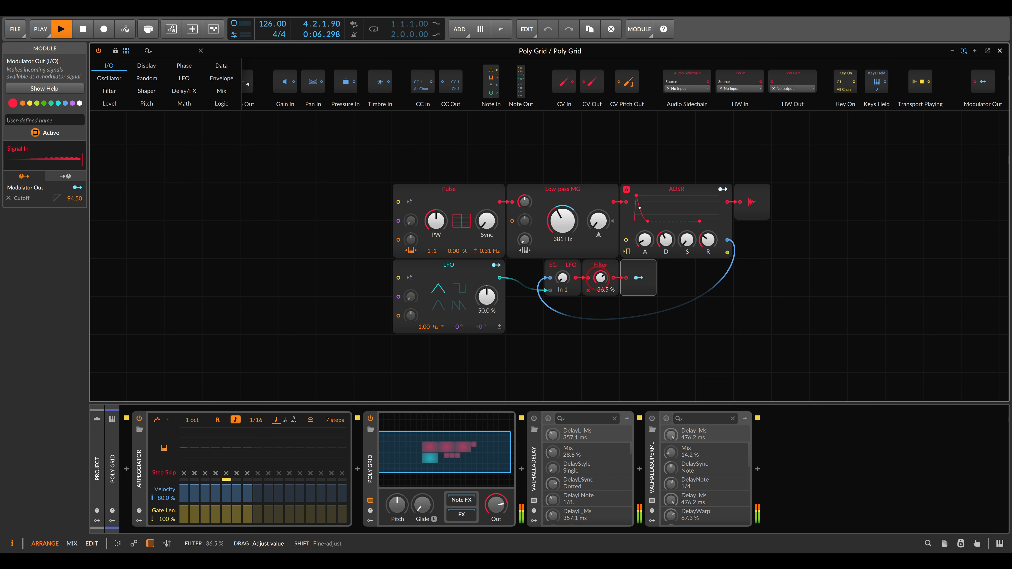
drag(665, 239, 665, 239)
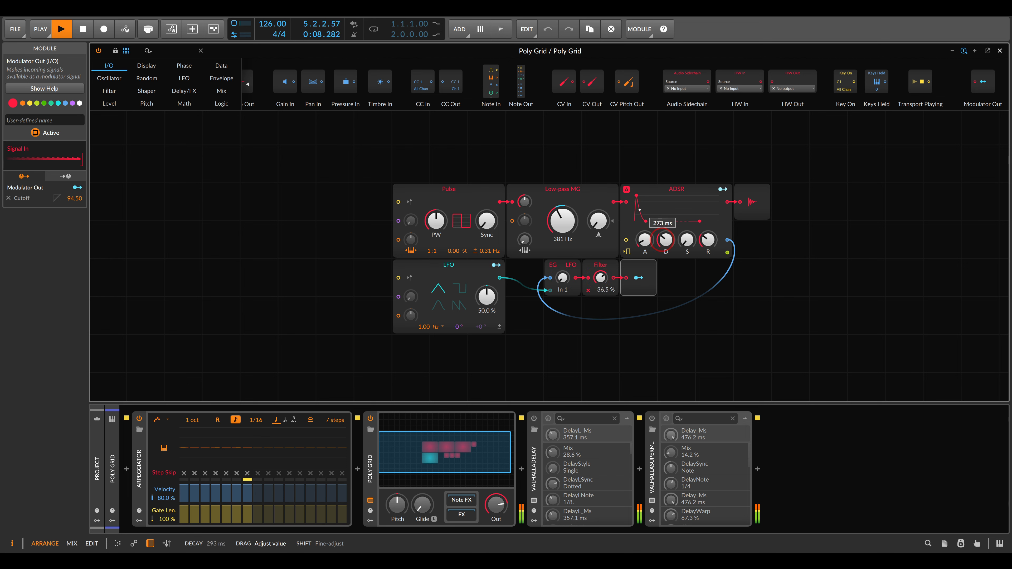
- Lower the Low-pass MG's cutoff to 172 Hz and set the EG/LFO blend to 48:52
drag(562, 221, 562, 240)
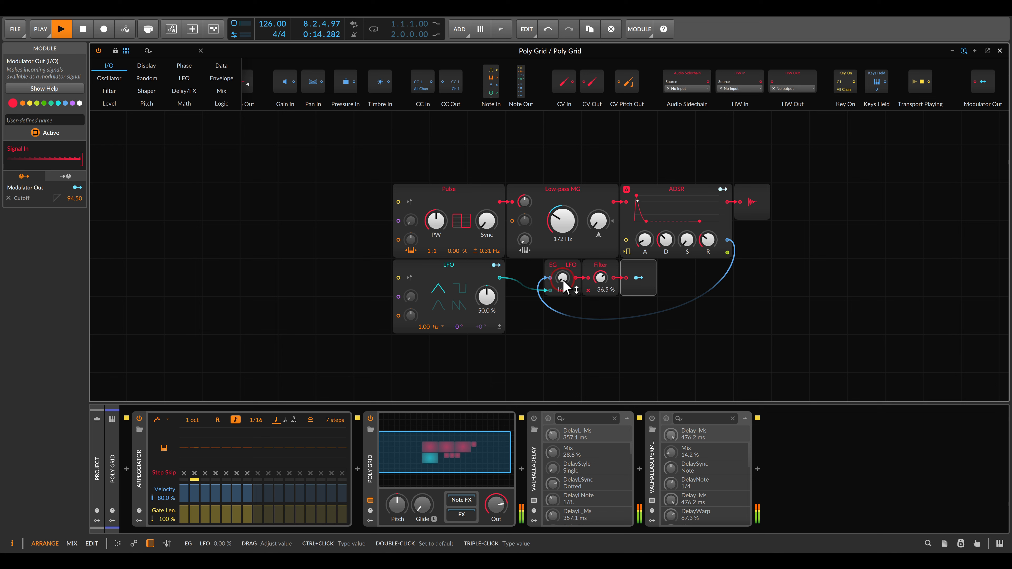
scroll(558, 238, up, 3)
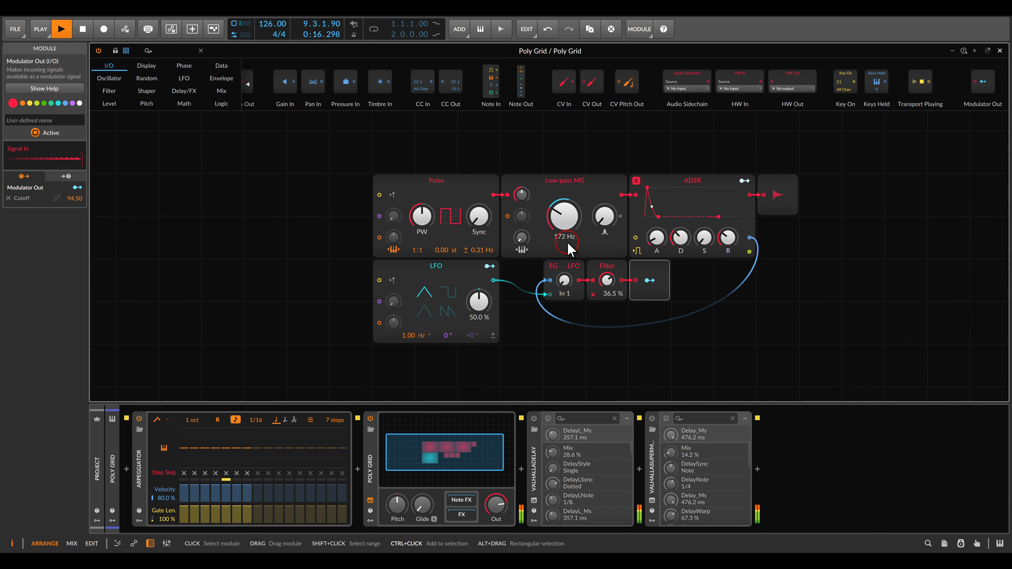
drag(569, 288, 569, 277)
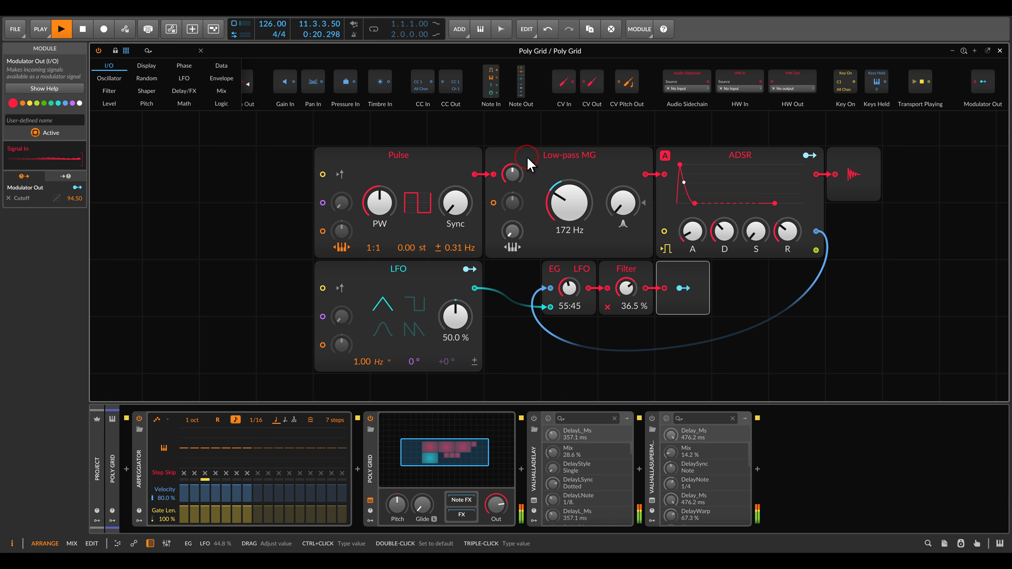
drag(568, 279, 568, 275)
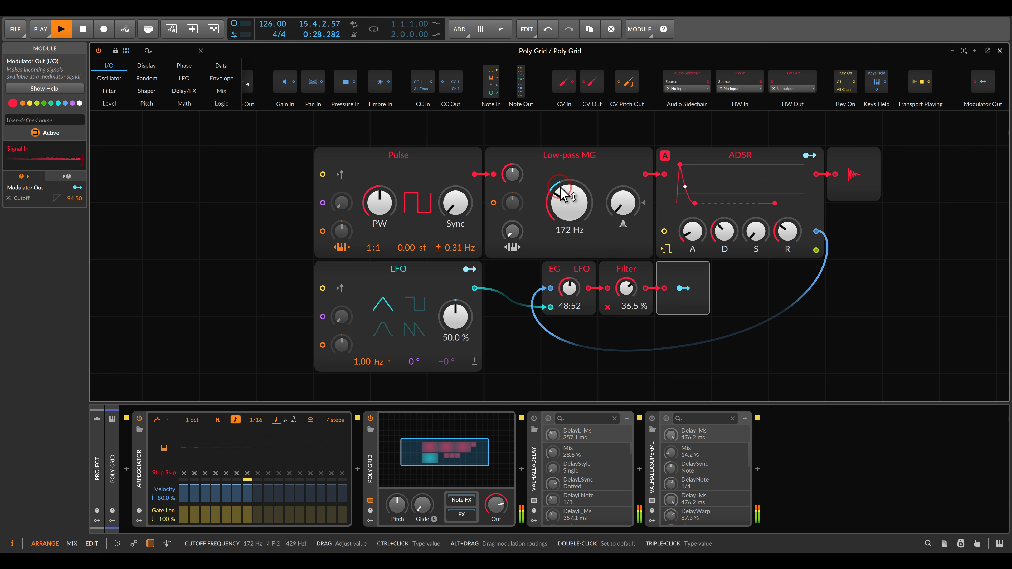
- Slow the LFO to 0.70 Hz, raise the Filter amount to 53.0 %, and stop playback
drag(363, 362, 362, 373)
mouse_move(625, 295)
mouse_down()
mouse_move(625, 279)
mouse_move(622, 310)
mouse_up()
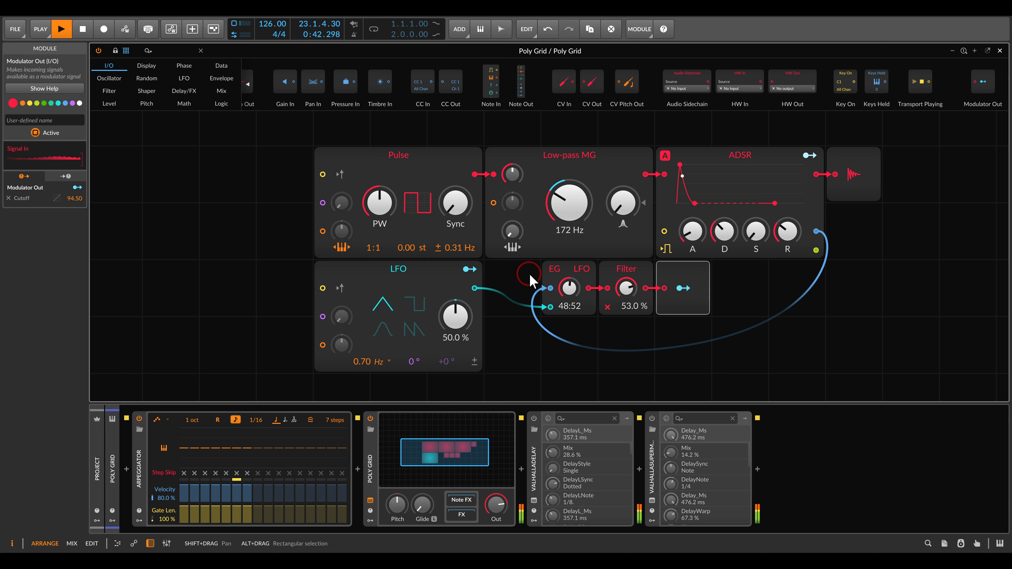
key(space)
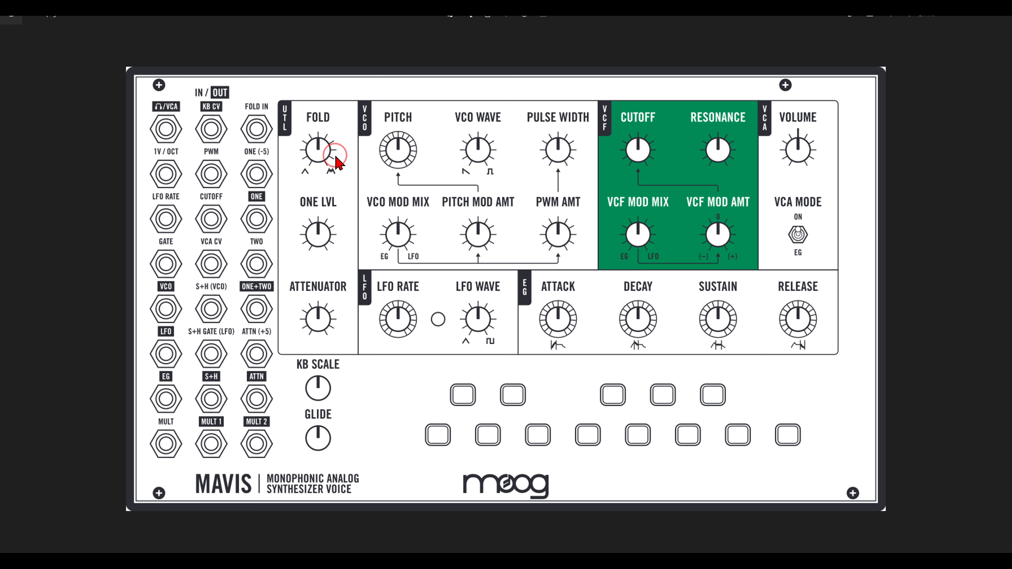
- Circle the FOLD IN jack on the Mavis panel diagram, clear the mark, and return to Bitwig
mouse_move(281, 95)
mouse_down()
mouse_move(228, 120)
mouse_move(279, 148)
mouse_move(276, 97)
mouse_up()
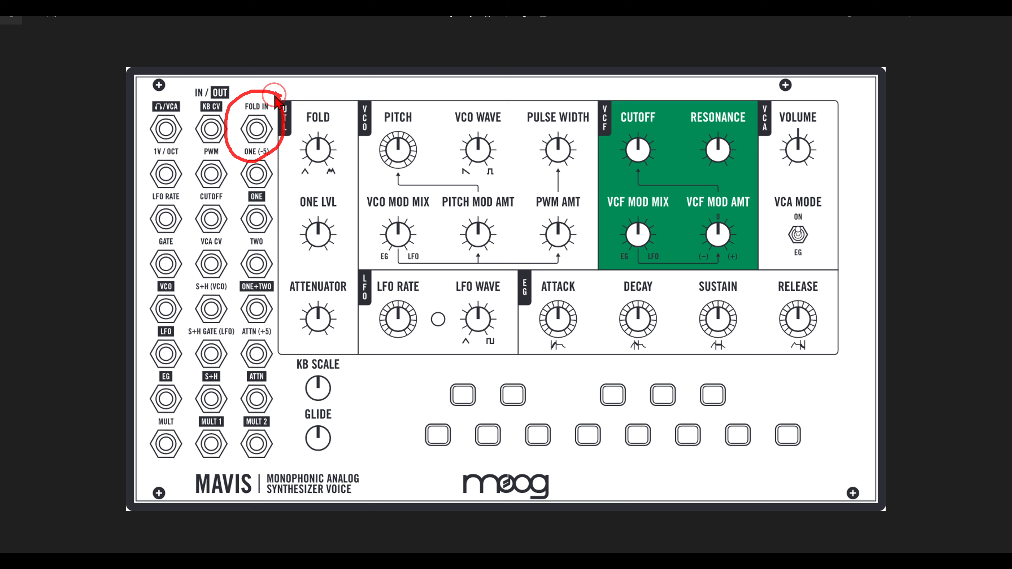
key(Escape)
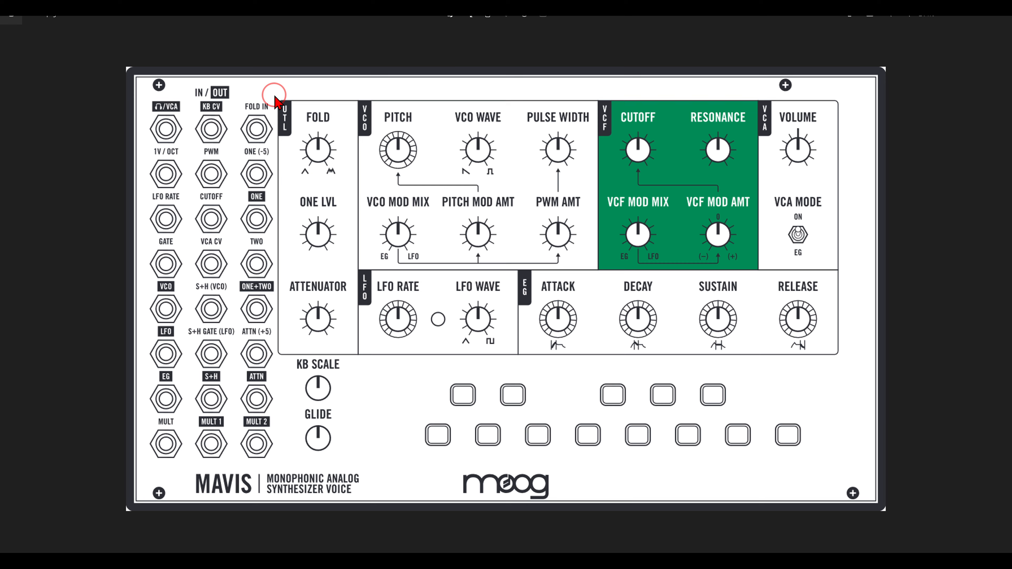
key(alt+Tab)
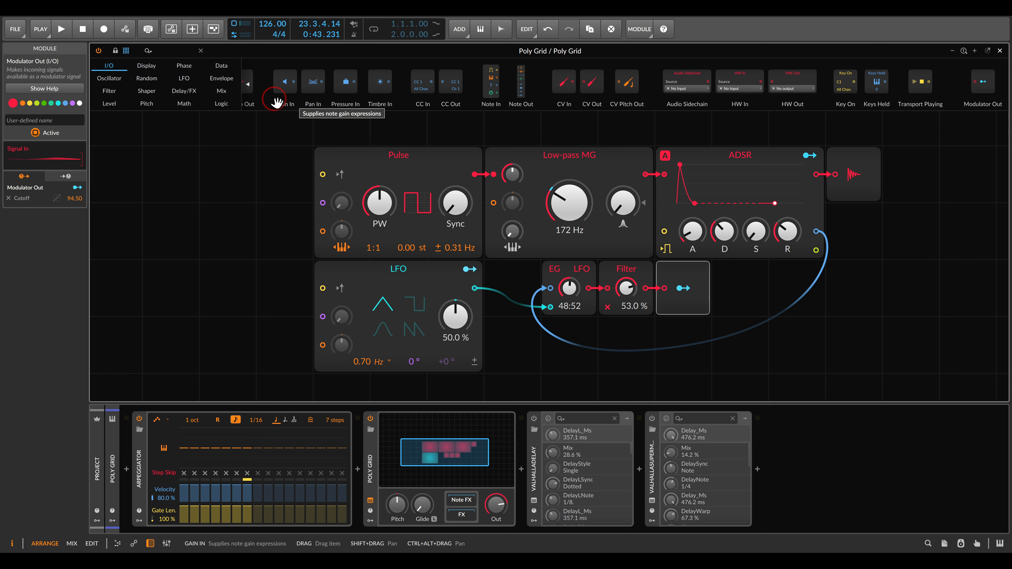
- Insert a Wavefolder module between the LFO output and the EG/LFO blend's second input
click(146, 92)
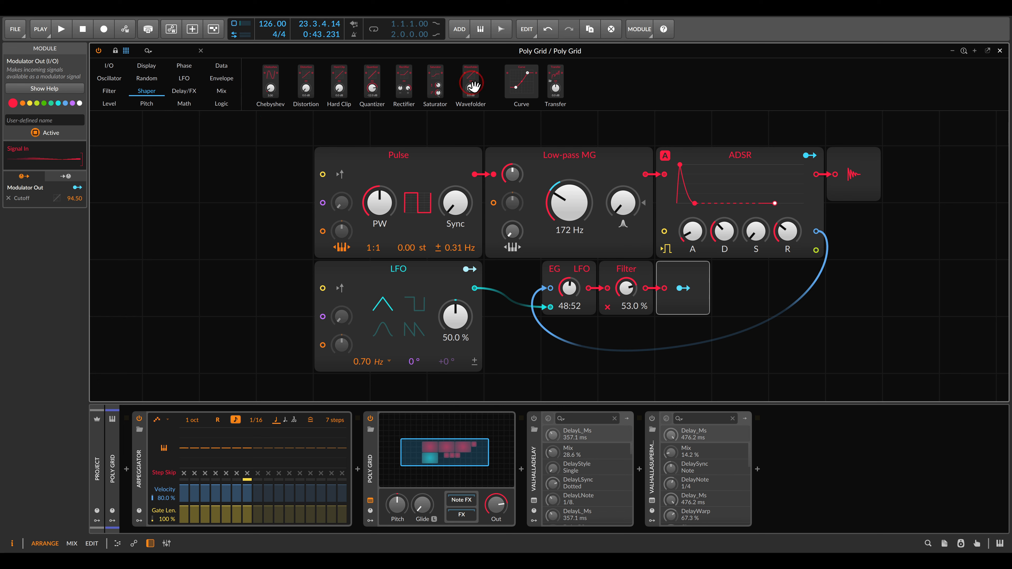
drag(471, 82, 593, 287)
scroll(565, 295, down, 3)
scroll(586, 286, down, 1)
scroll(593, 287, down, 1)
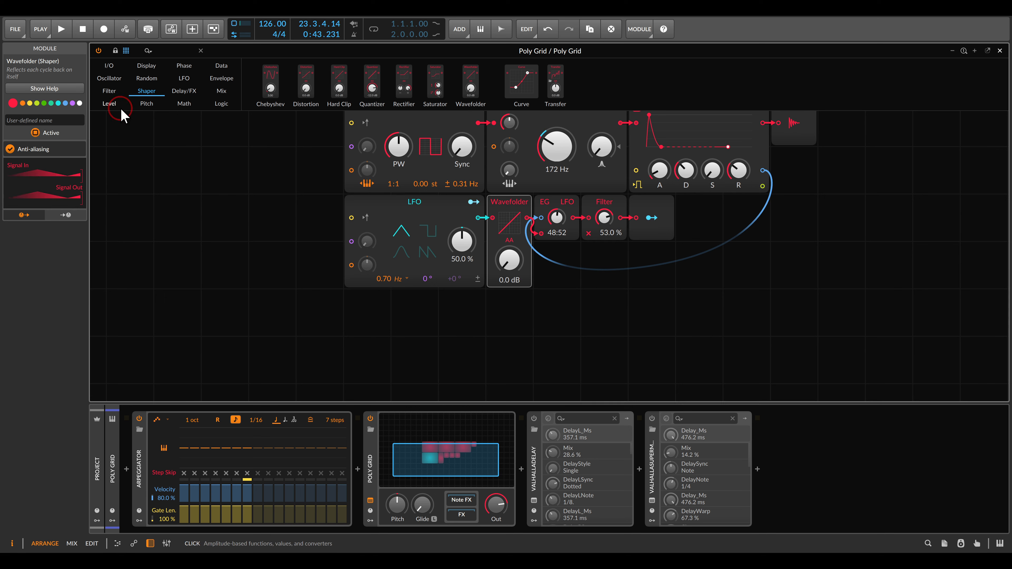
- Add an Oscilloscope below the modulation chain, feed it from the Wavefolder's output, and widen its display
click(146, 65)
click(514, 164)
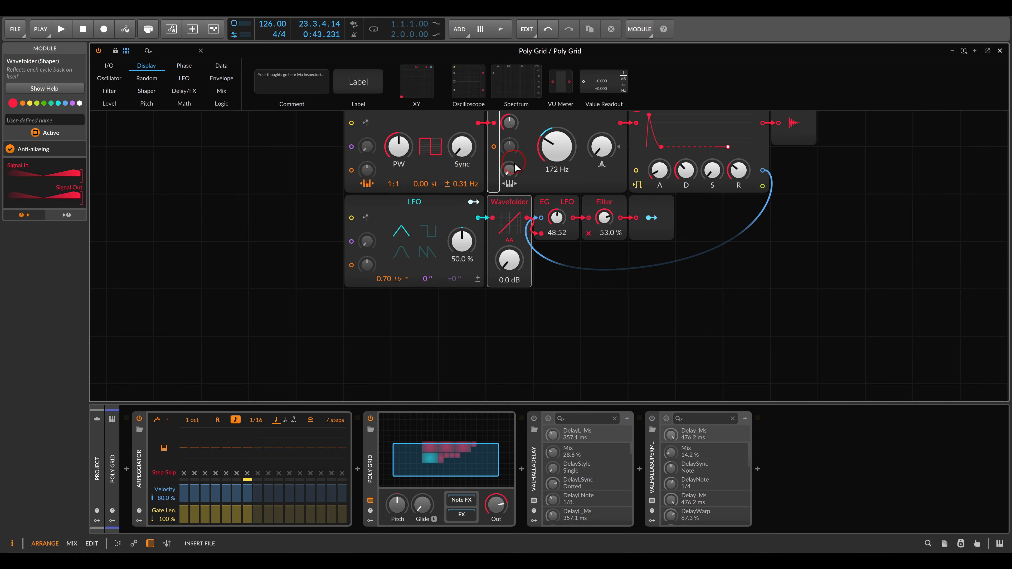
drag(514, 164, 534, 229)
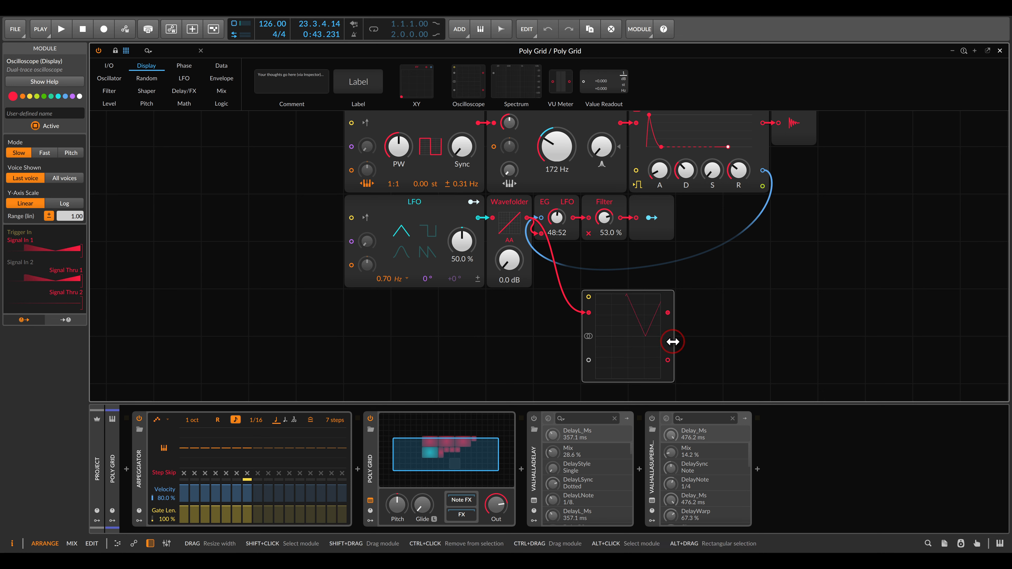
drag(673, 341, 862, 341)
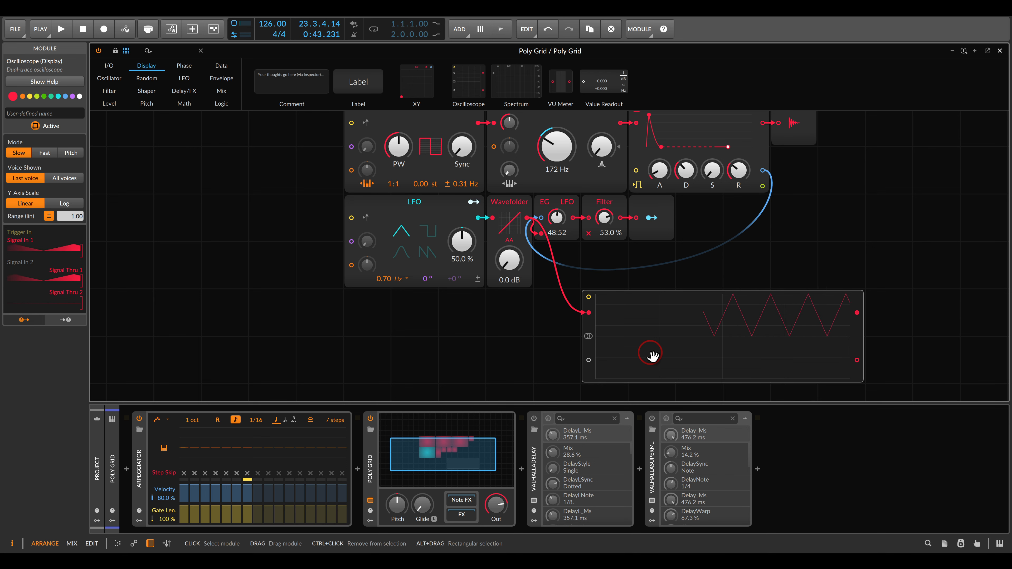
drag(650, 355, 631, 345)
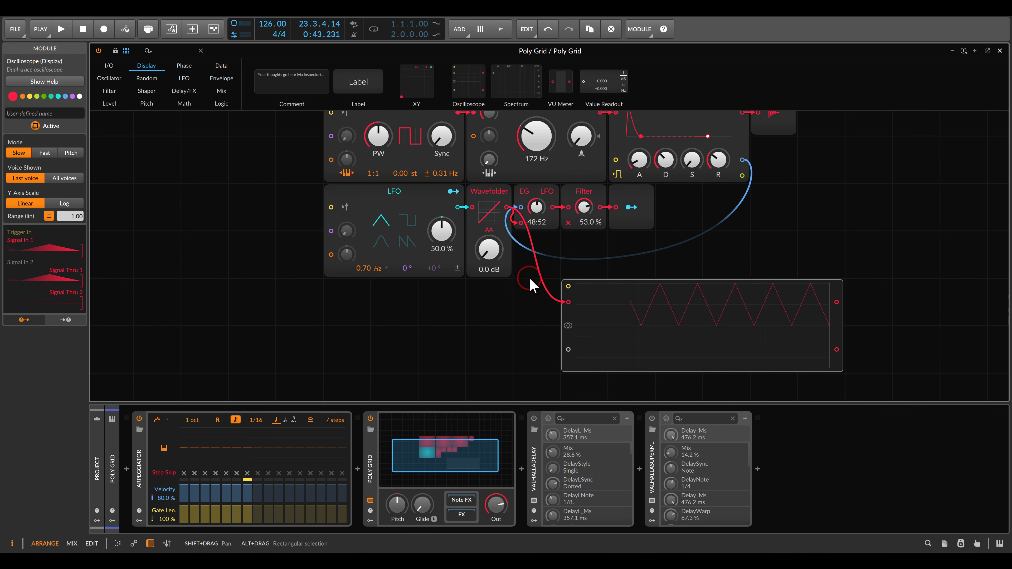
- Try Wavefolder amounts such as +8.1 dB and +11.3 dB on the Oscilloscope, and return it to 0.0 dB
drag(488, 252, 488, 248)
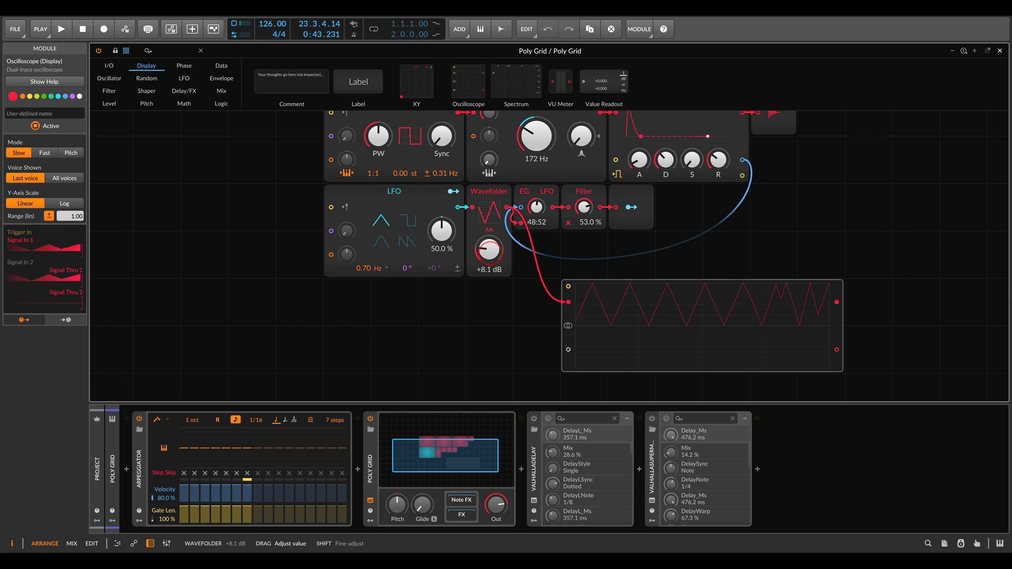
drag(489, 250, 494, 261)
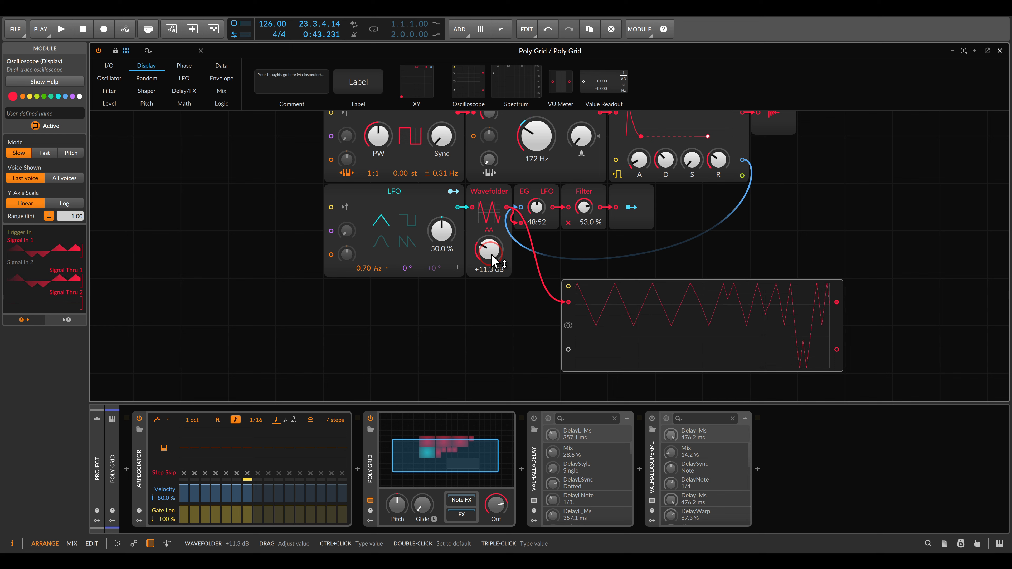
click(691, 354)
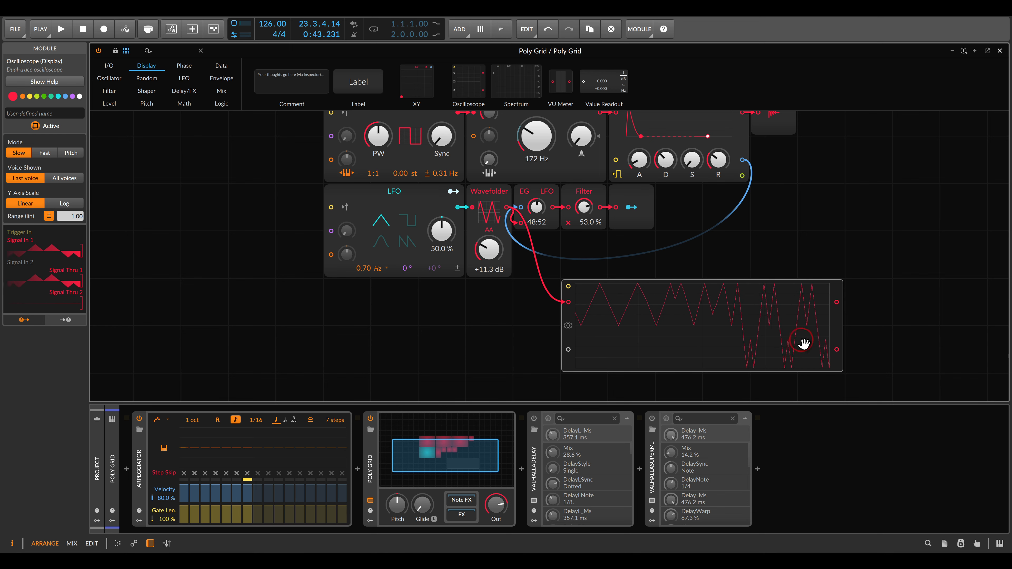
drag(489, 250, 488, 291)
- Play the patch with the EG/LFO blend fully on In 2, the Filter amount at 76.5 % and the Wavefolder at +13.0 dB
key(space)
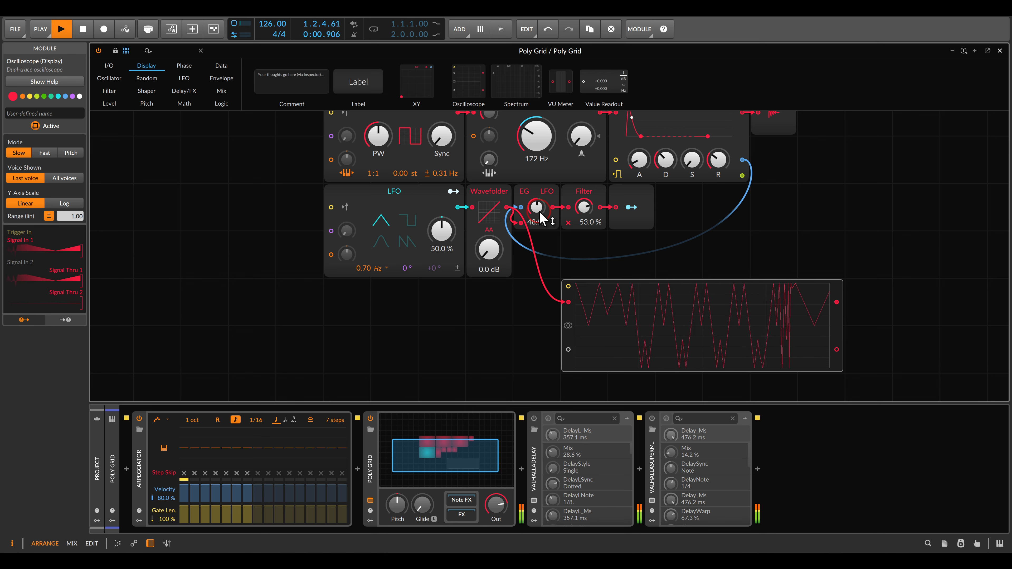
drag(583, 209, 584, 183)
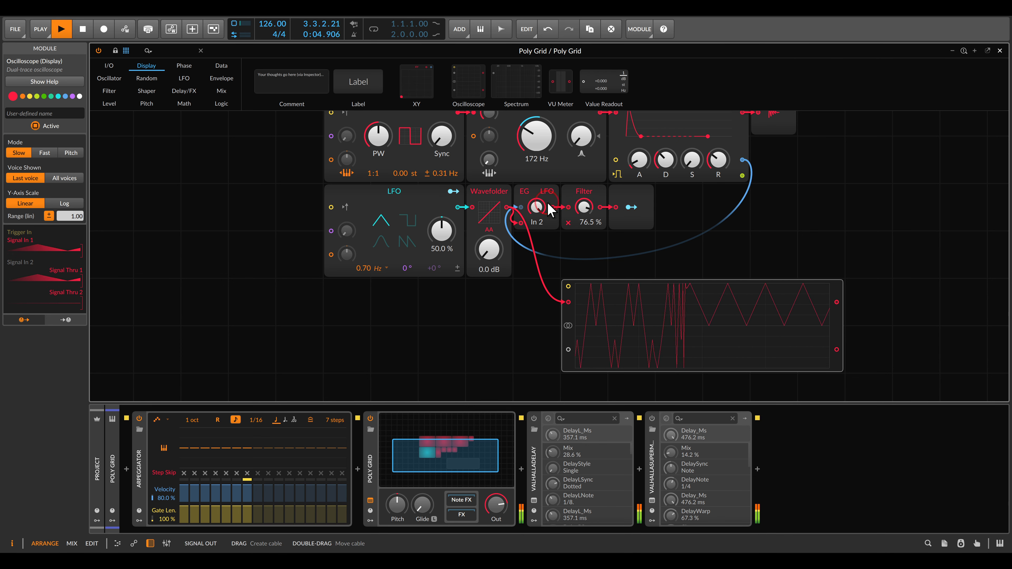
drag(494, 258, 493, 252)
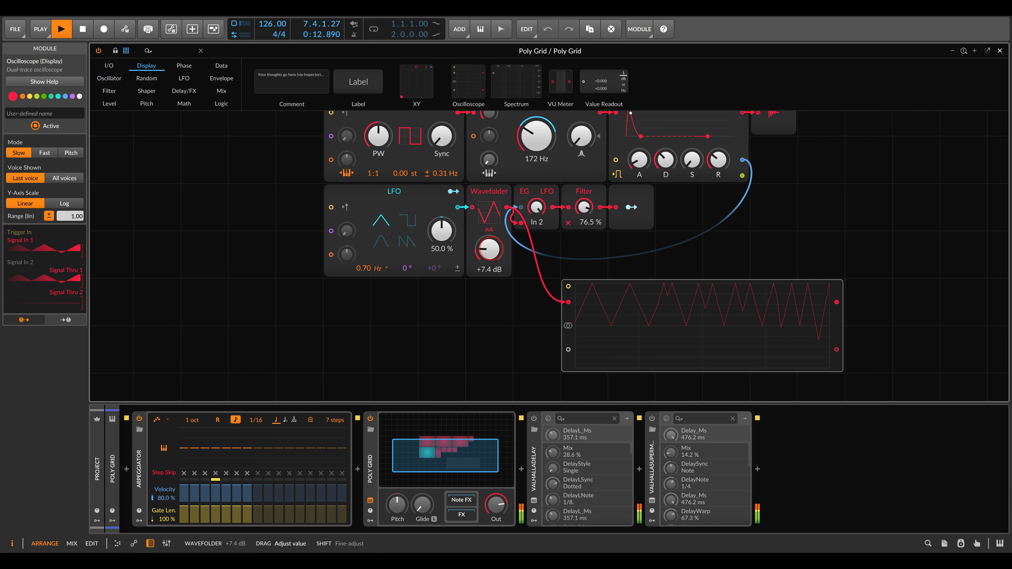
drag(493, 252, 493, 246)
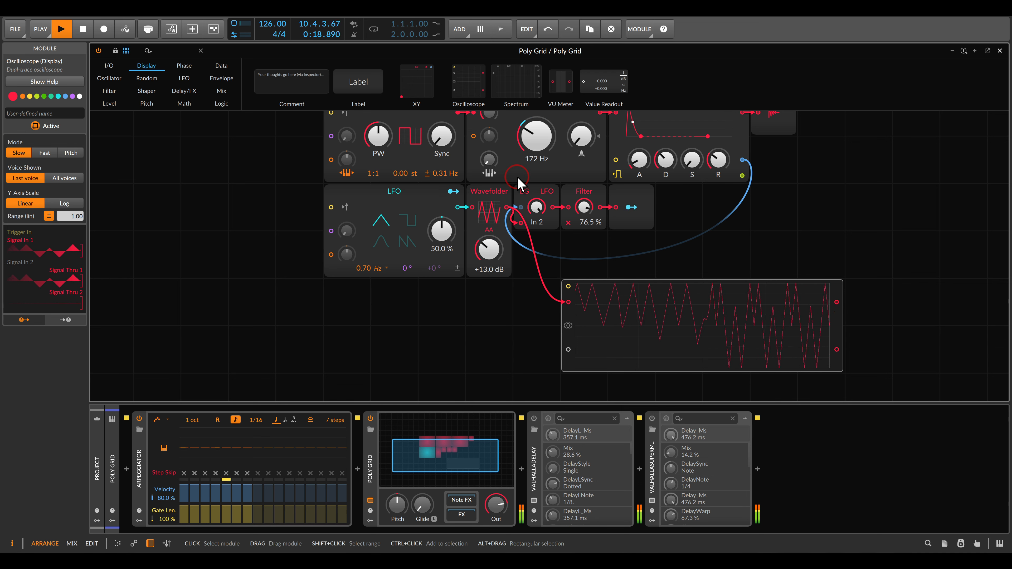
- Raise the Low-pass MG's cutoff to 571 Hz, set the Filter amount to 33.0 %, and switch the LFO to its sine shape
drag(537, 138, 536, 120)
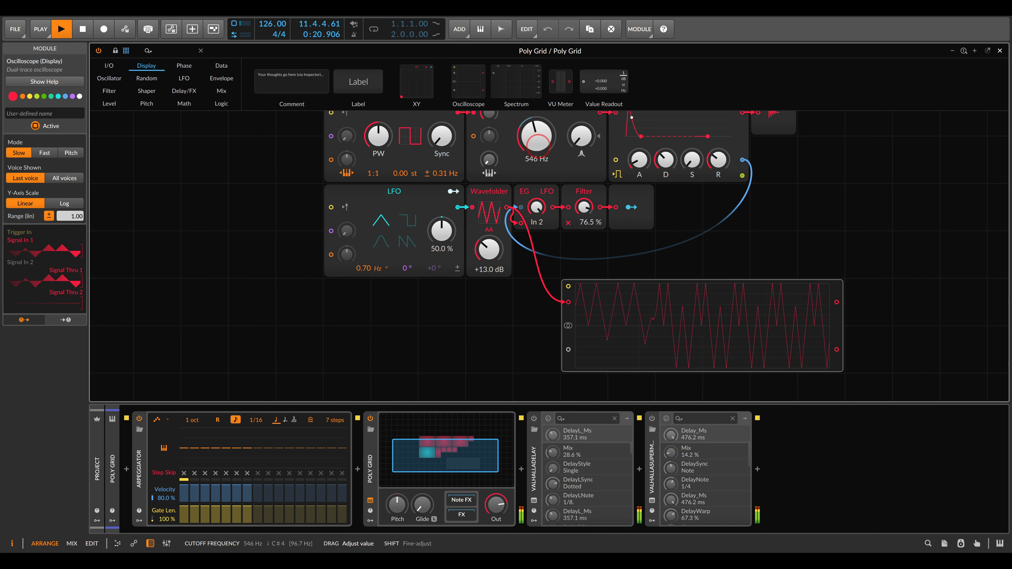
drag(583, 207, 584, 217)
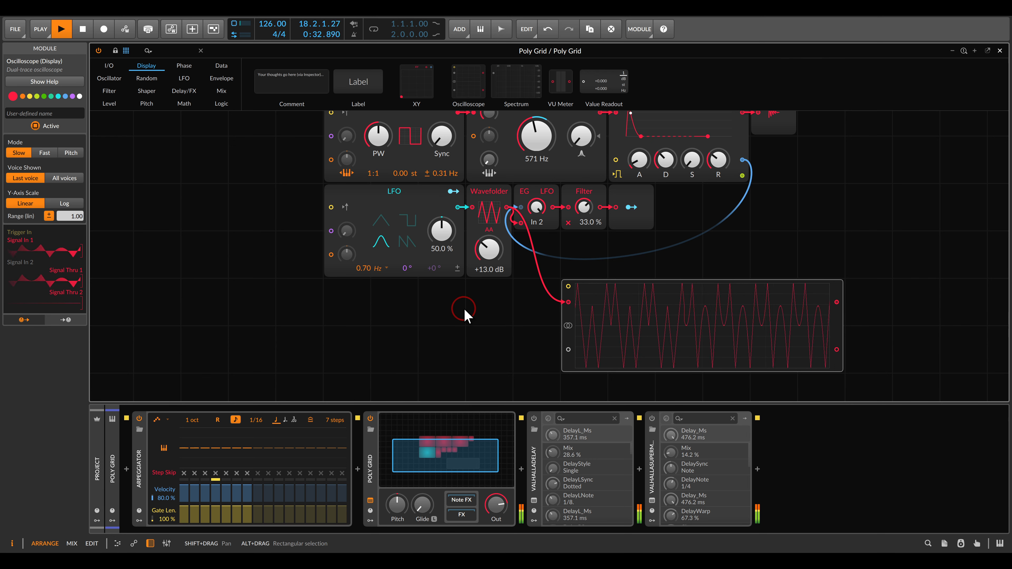
- Sweep the Wavefolder up to +25.0 dB and back down to +6.4 dB, and stop playback
drag(483, 257, 483, 208)
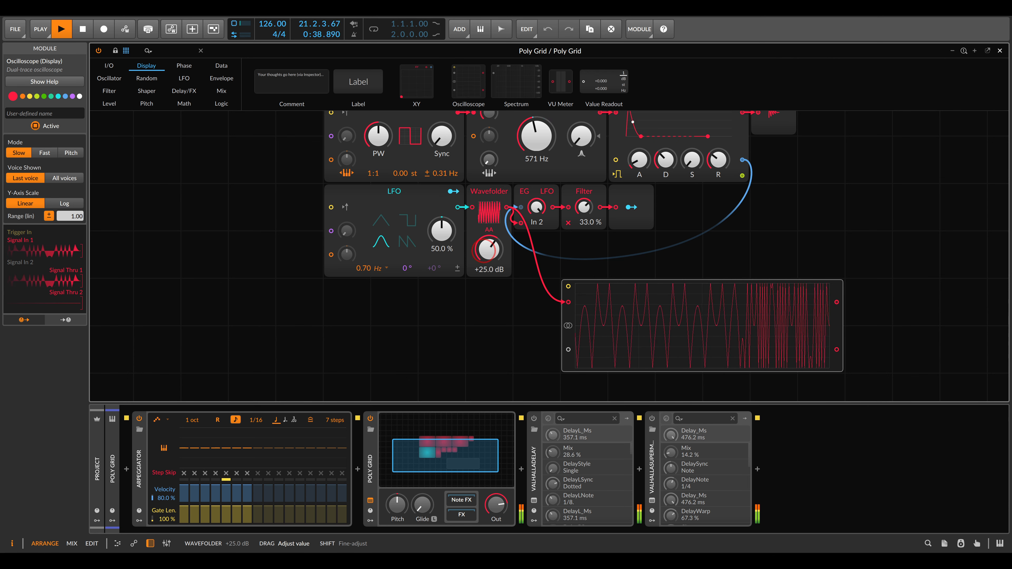
drag(484, 208, 484, 276)
key(space)
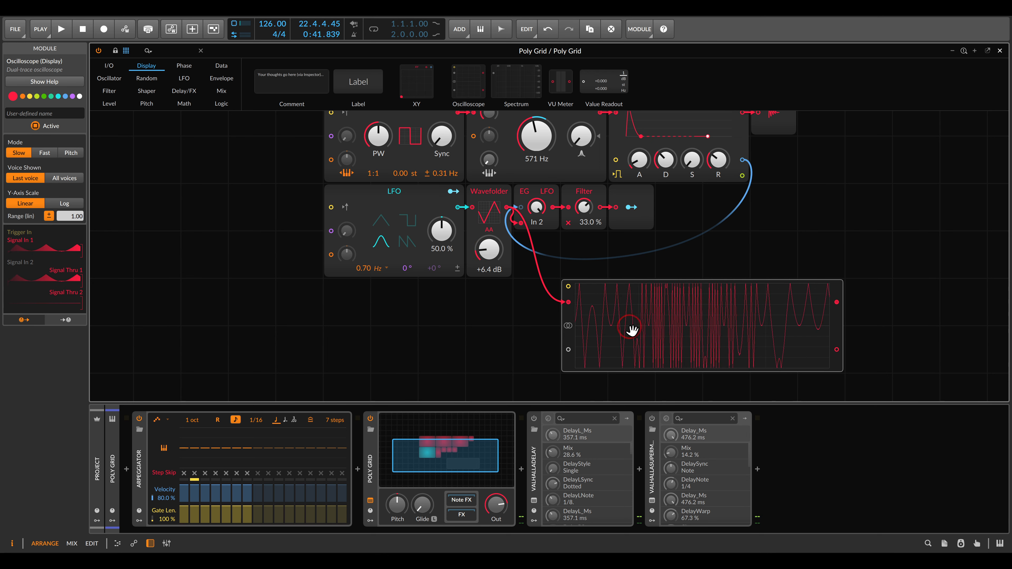
- Delete the Oscilloscope module
key(Delete)
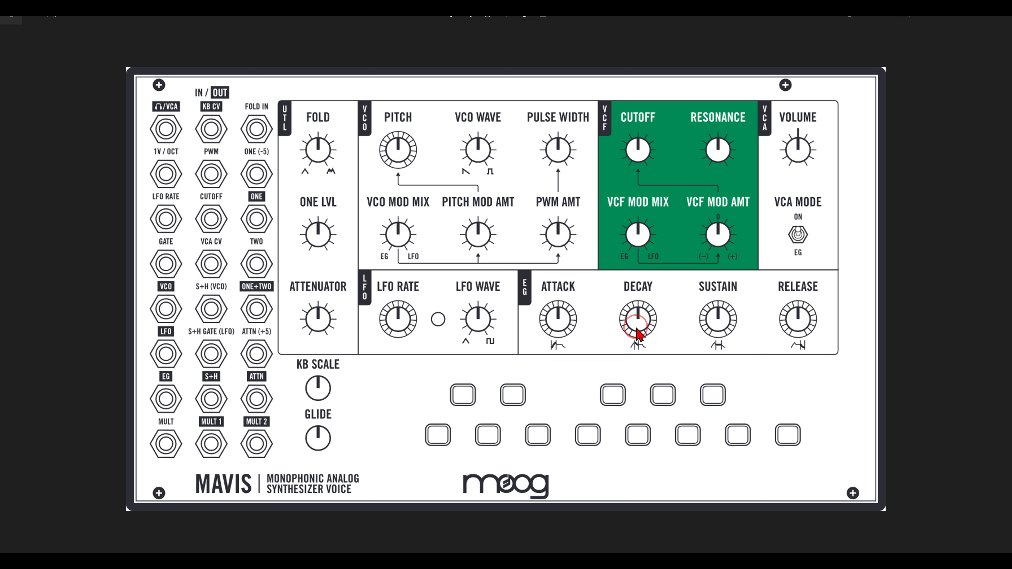
- Examine the ONE (-5), ONE and TWO jacks on the Mavis panel diagram, circling each one
mouse_move(279, 140)
mouse_down()
mouse_move(217, 154)
mouse_move(263, 132)
mouse_up()
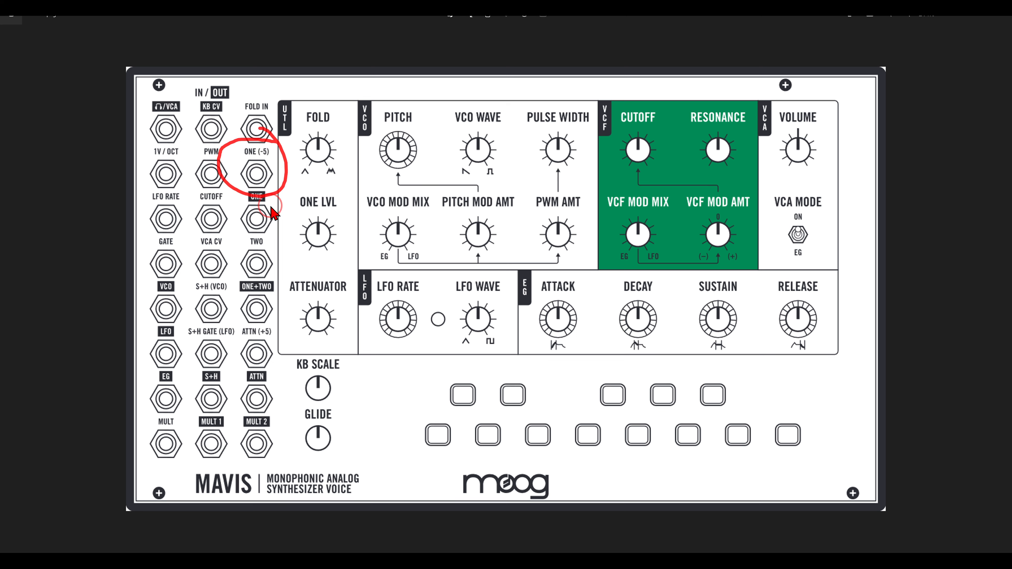
mouse_move(274, 202)
mouse_down()
mouse_move(263, 257)
mouse_move(275, 213)
mouse_up()
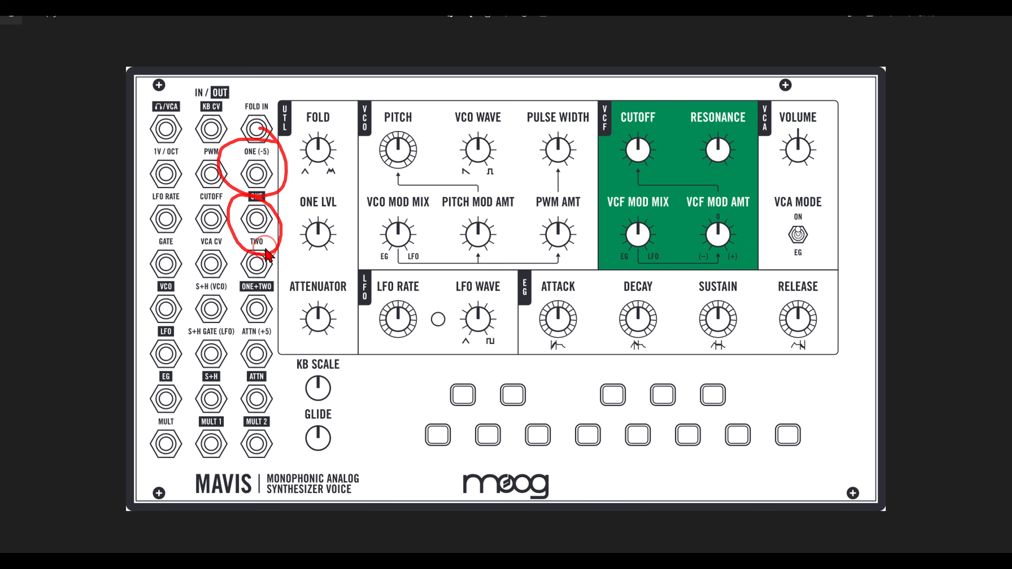
mouse_move(277, 251)
mouse_down()
mouse_move(227, 263)
mouse_move(233, 301)
mouse_move(283, 289)
mouse_move(271, 245)
mouse_move(261, 248)
mouse_up()
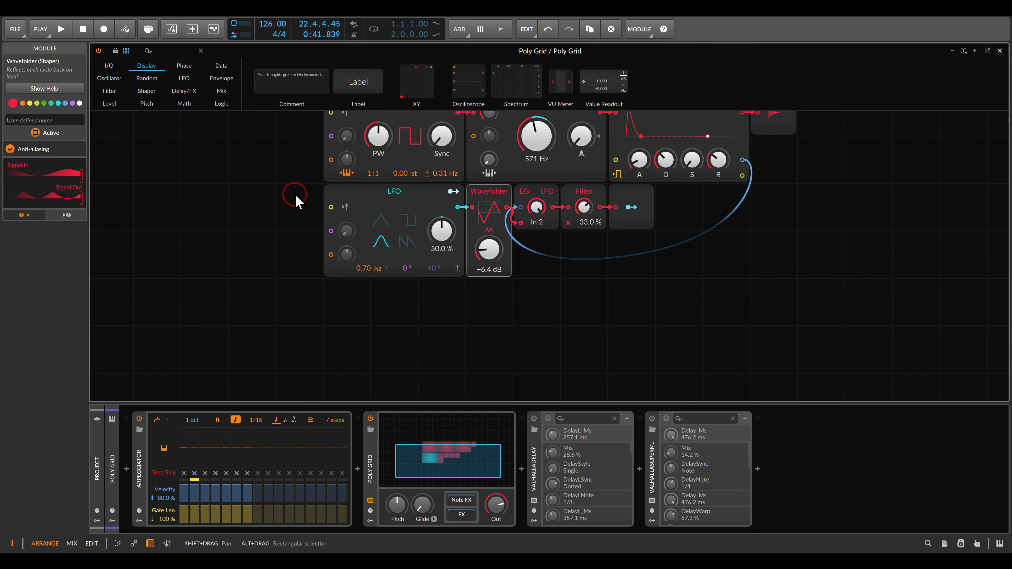
- Replace the Pulse oscillator with a Triangle oscillator
scroll(287, 221, up, 2)
click(370, 196)
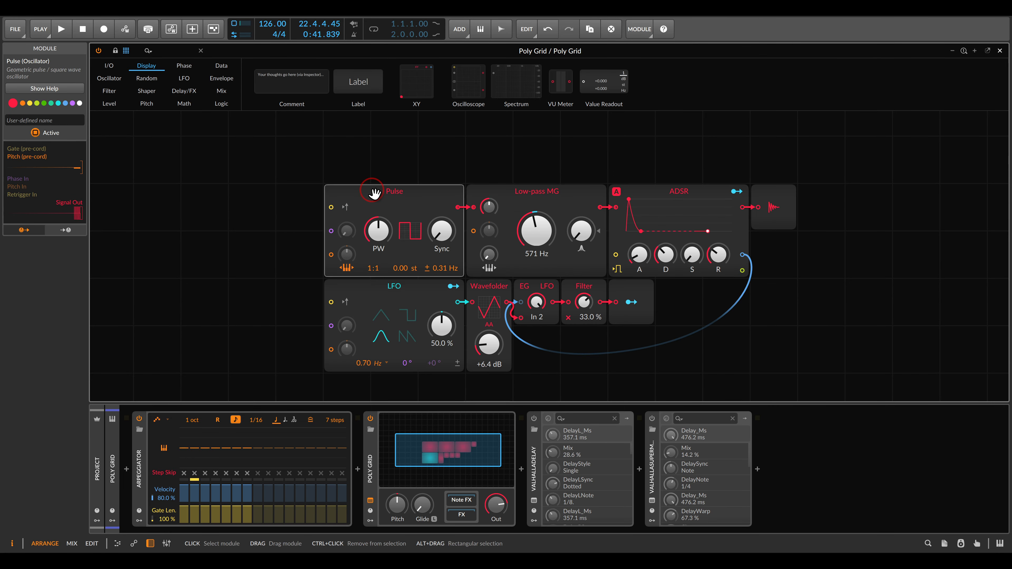
right_click(374, 195)
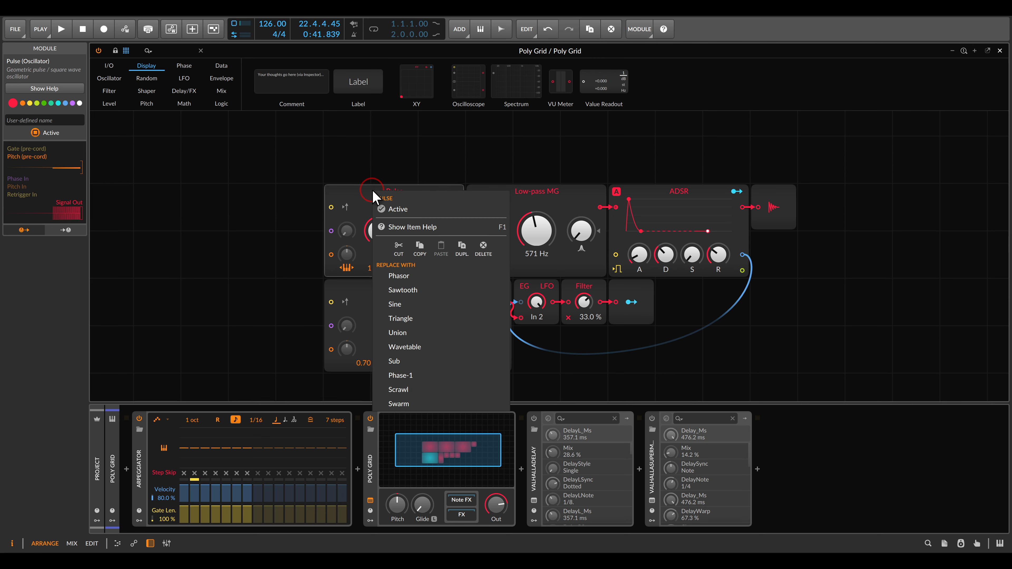
click(406, 318)
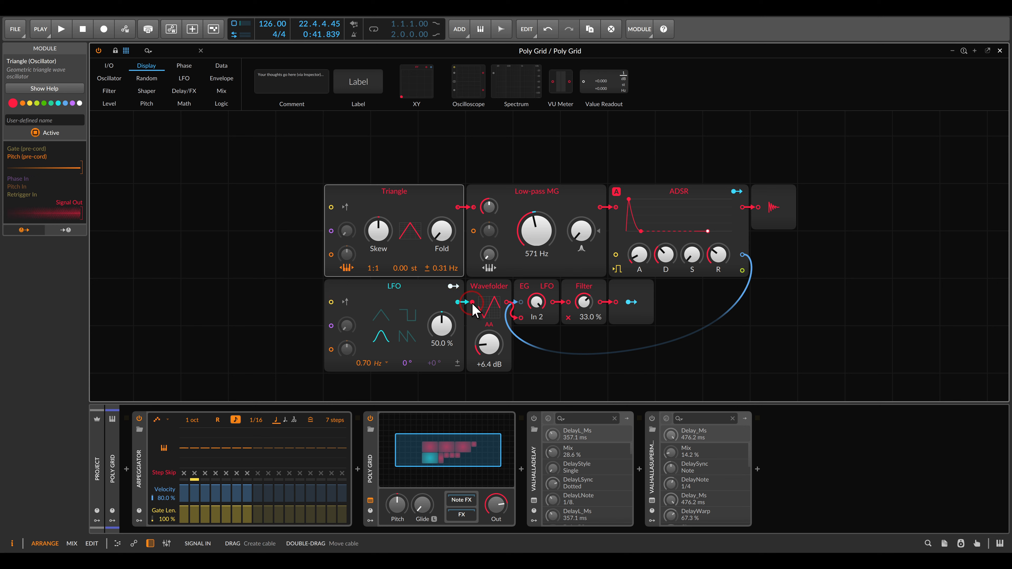
- Disconnect the Wavefolder from the LFO and the blend, and connect the LFO output directly to the EG/LFO blend's second input
click(458, 302)
drag(458, 303, 437, 300)
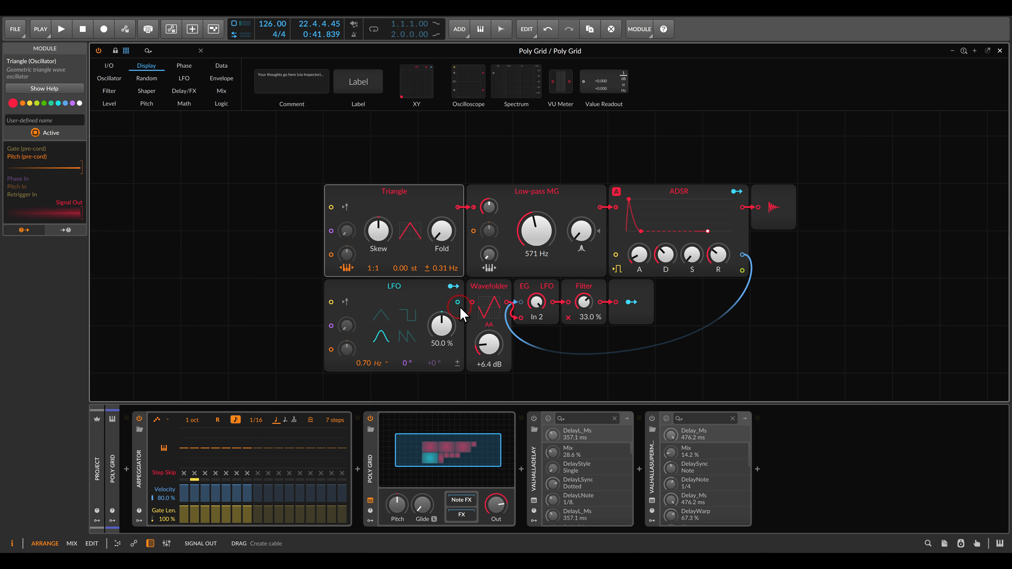
drag(520, 319, 469, 309)
scroll(549, 355, down, 3)
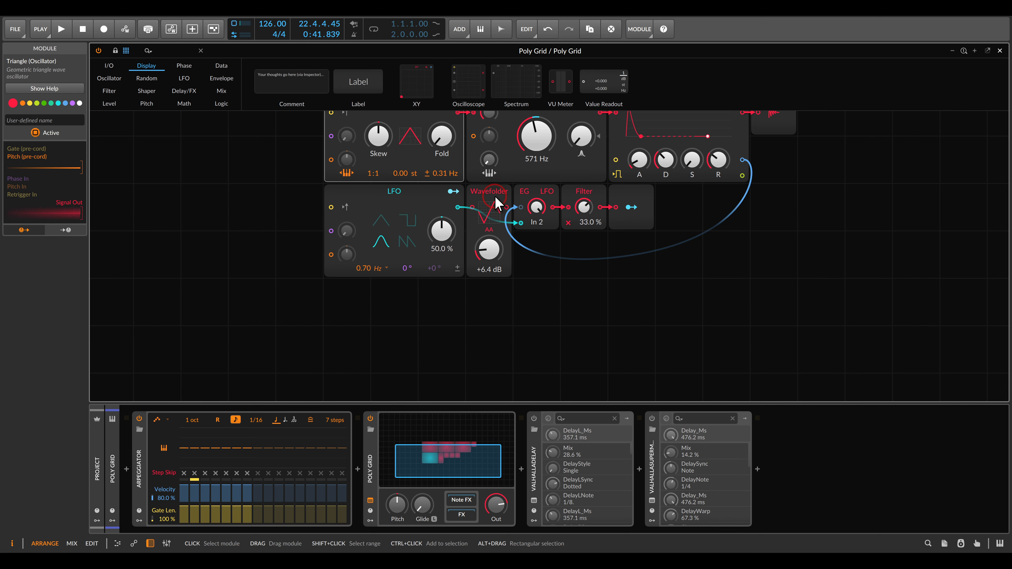
- Move the Wavefolder to the free area below the blend, and add a Mixer beside it fed by the Triangle oscillator's output
drag(494, 199, 589, 293)
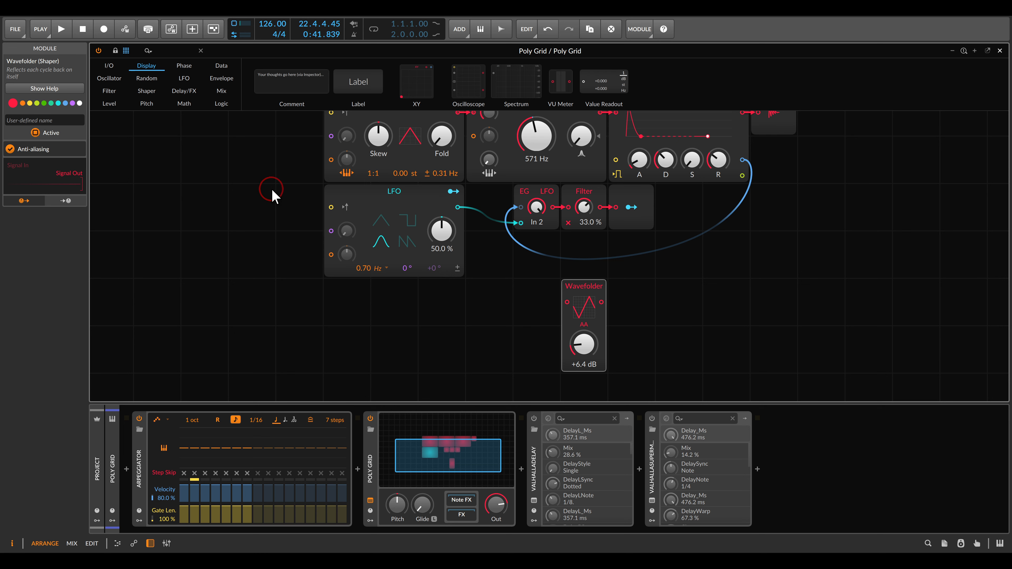
click(224, 93)
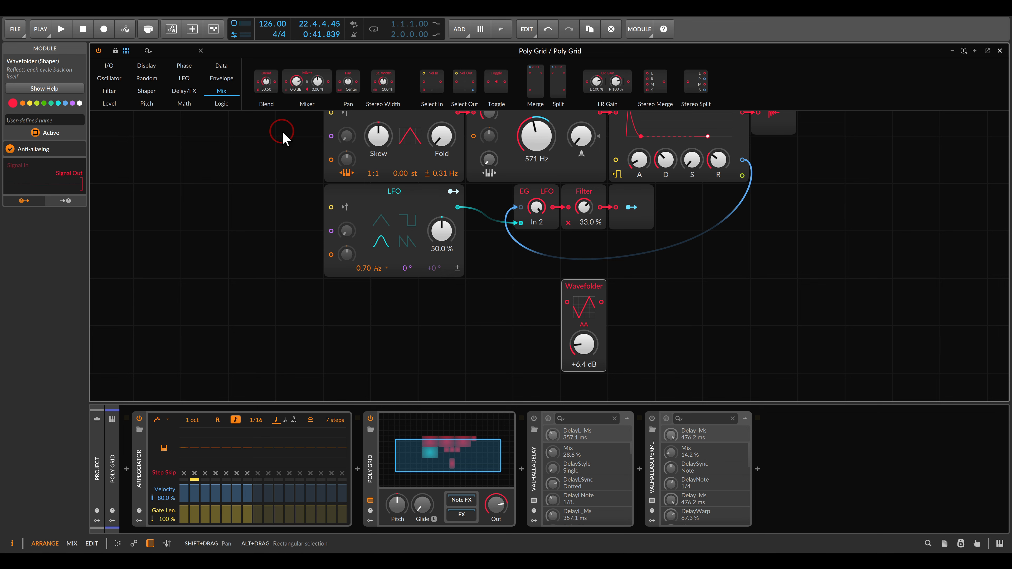
drag(307, 84, 458, 160)
scroll(474, 303, up, 1)
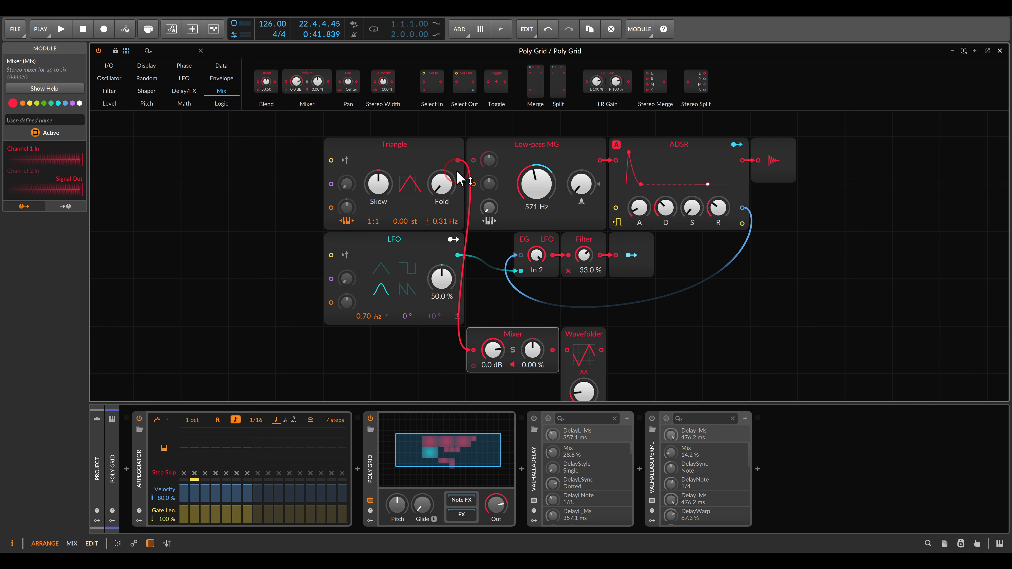
- Connect the LFO output to the Mixer's second channel and set that channel's level to -Inf dB
scroll(469, 260, down, 1)
drag(474, 326, 458, 208)
drag(492, 349, 492, 382)
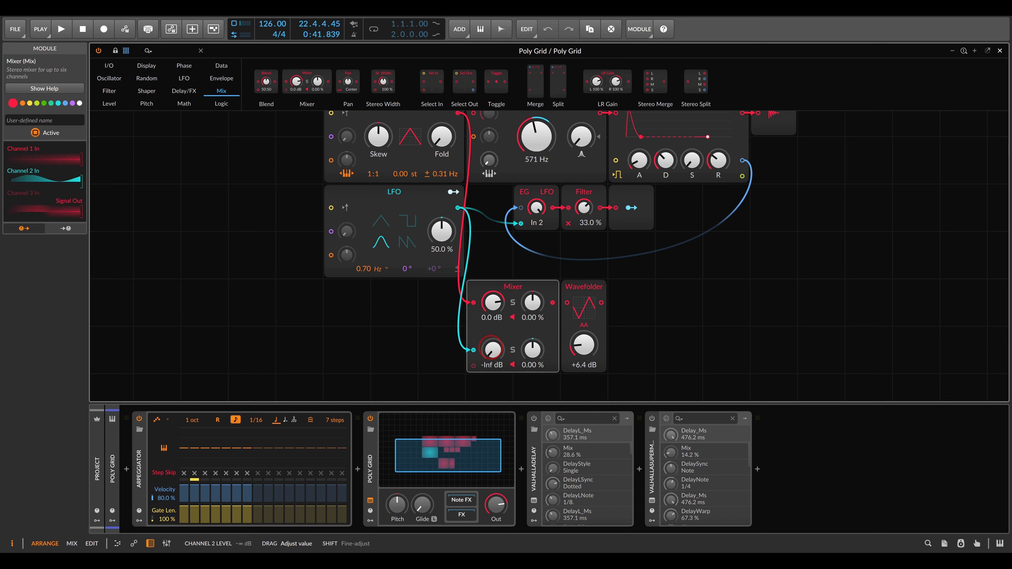
- Route the Mixer through the Wavefolder into the Low-pass MG input, and reset the Wavefolder drive to 0.0 dB
mouse_move(594, 288)
mouse_down()
mouse_move(754, 296)
mouse_move(590, 291)
mouse_up()
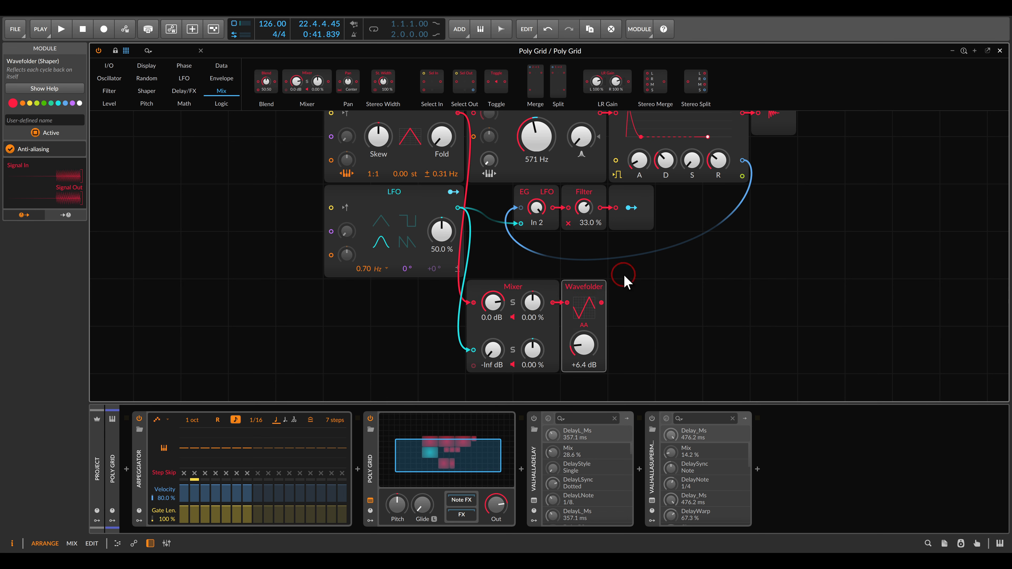
scroll(622, 273, up, 1)
drag(605, 333, 481, 149)
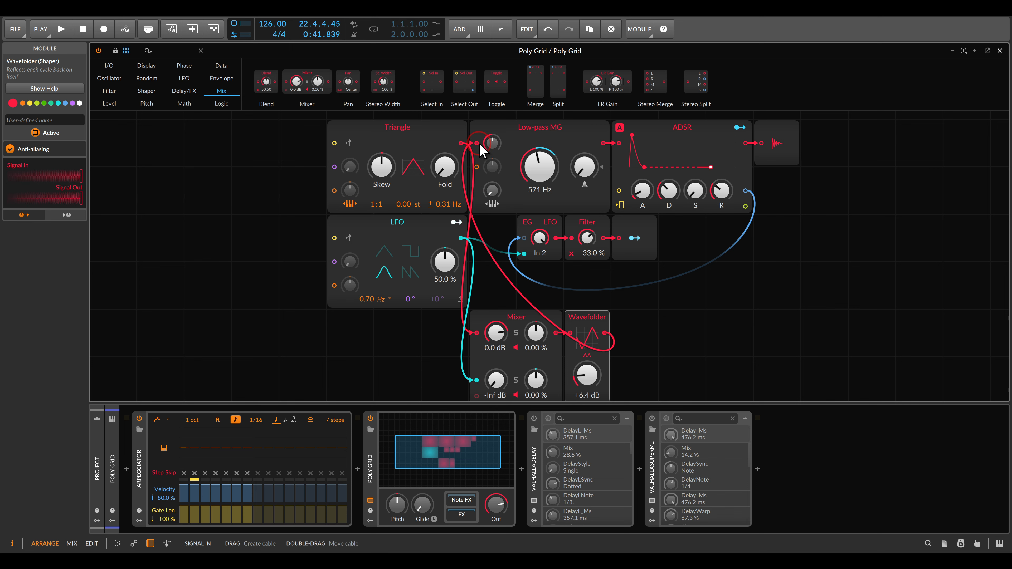
scroll(586, 319, down, 2)
double_click(587, 327)
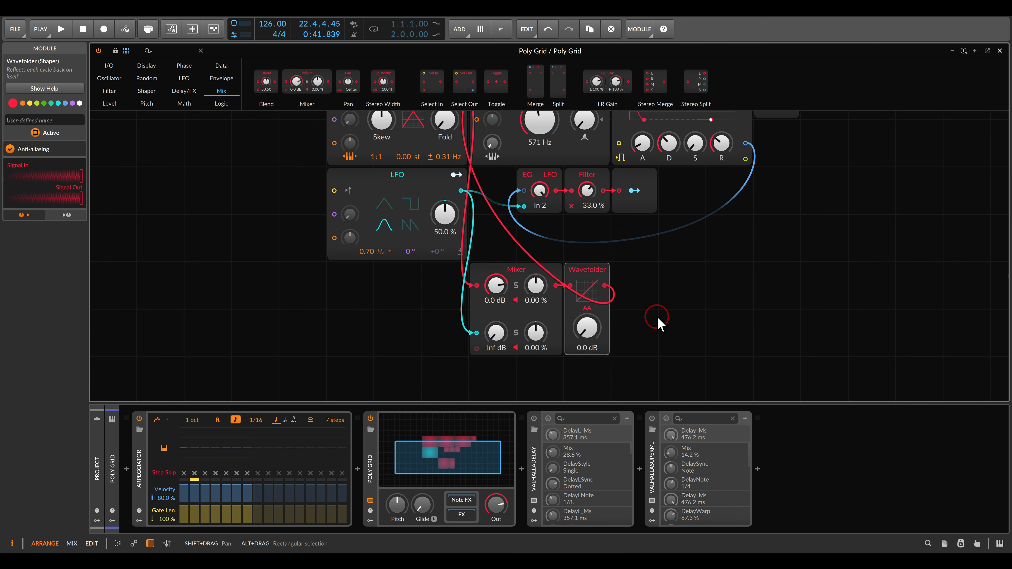
- Attach a widened Oscilloscope in Pitch mode to the Wavefolder output, and reset the Triangle's detune to 0.00 Hz
click(143, 69)
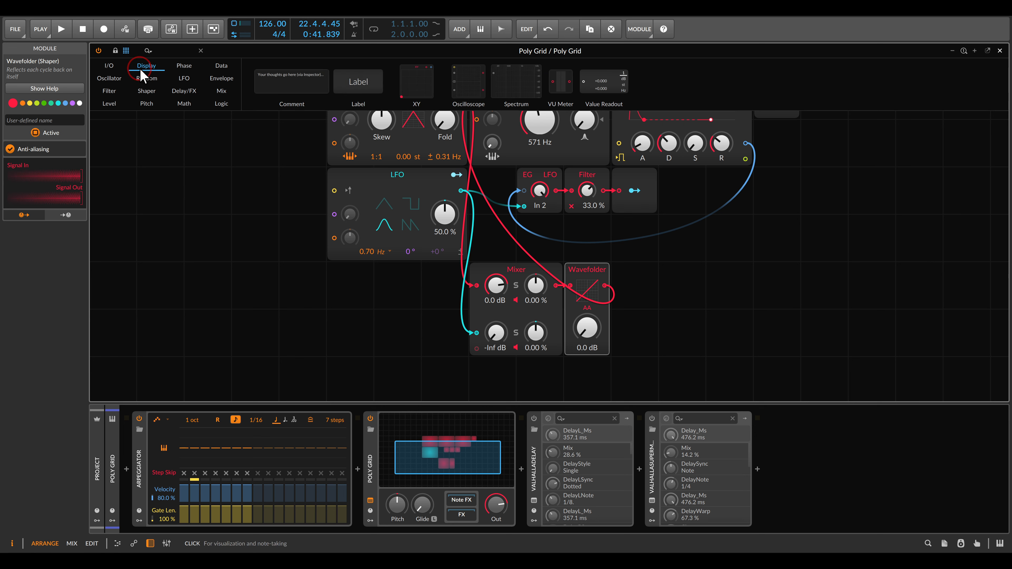
drag(468, 82, 606, 288)
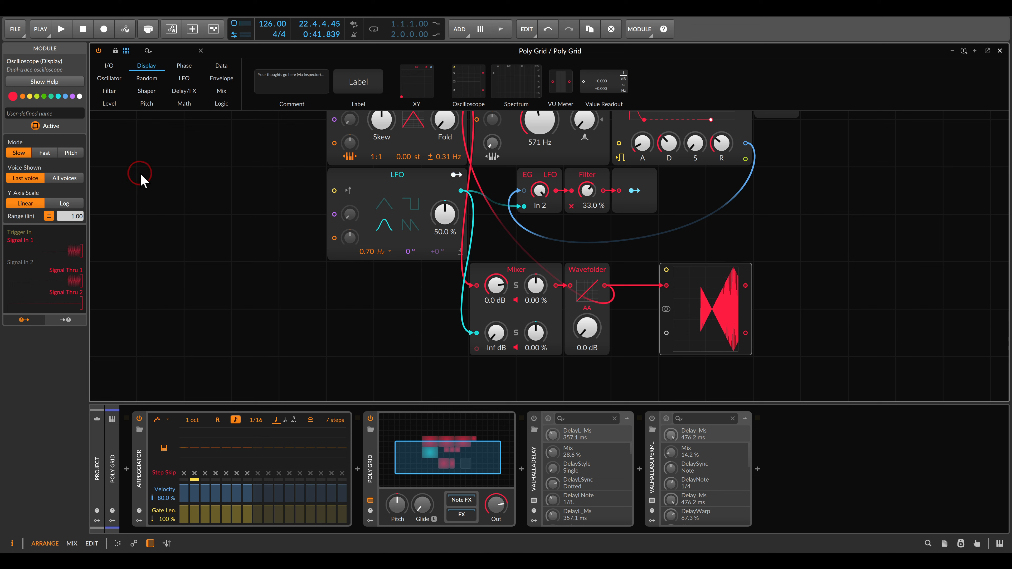
click(72, 153)
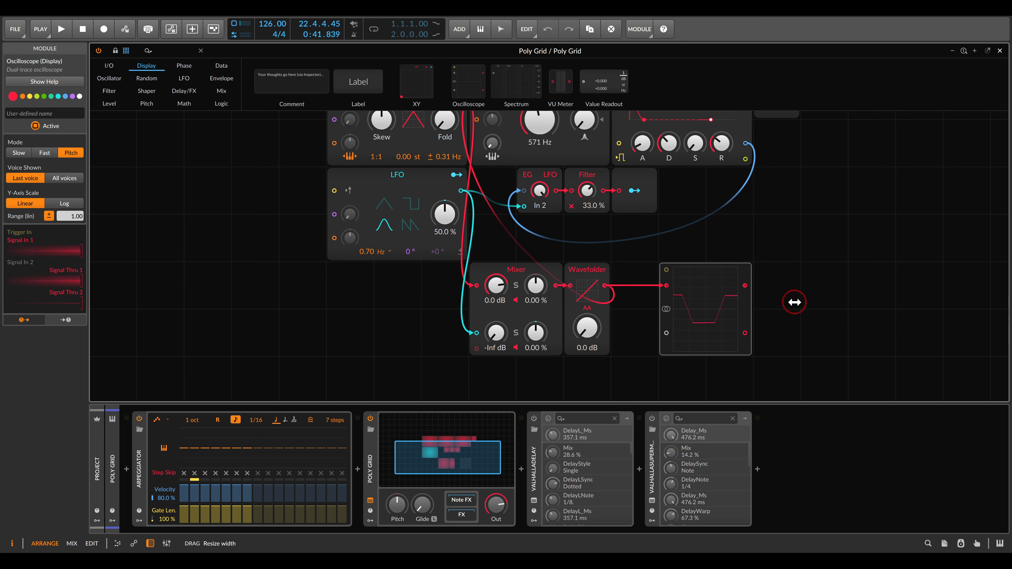
drag(794, 303, 829, 296)
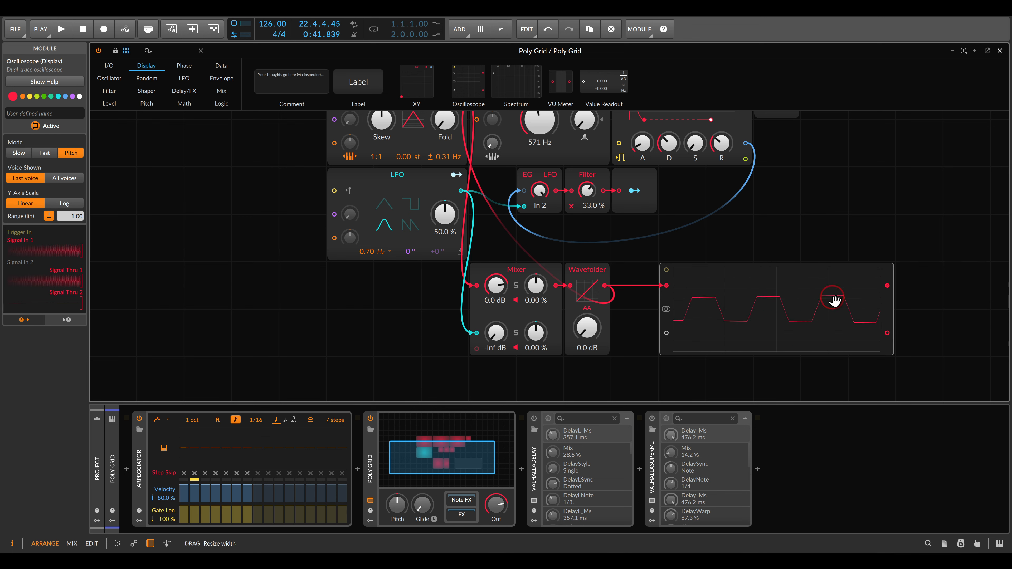
double_click(429, 157)
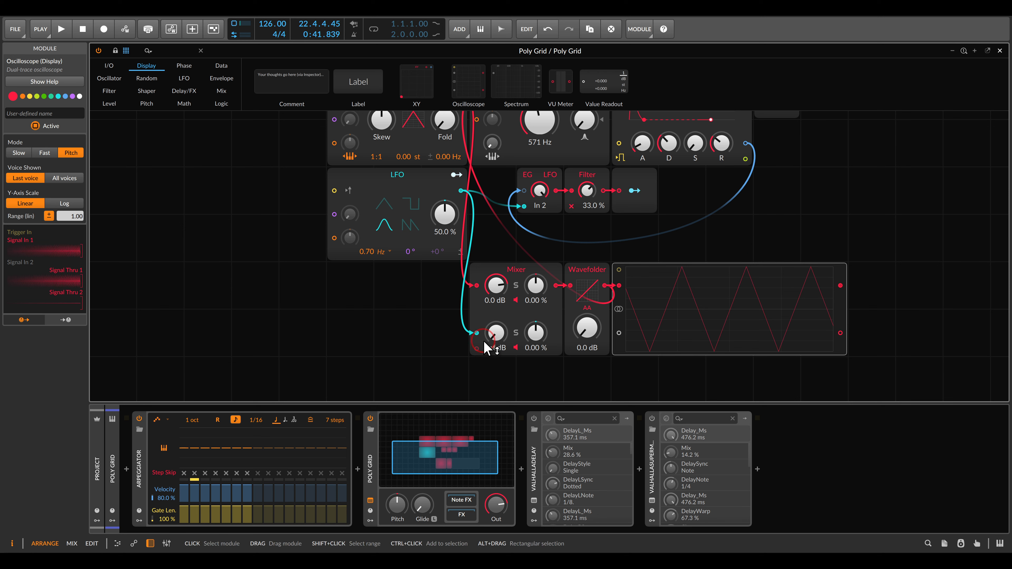
- Try the Mixer's LFO channel at -15.8 dB and -6.0 dB while examining the folded peaks in the Oscilloscope, and return it to -Inf dB
drag(500, 337, 499, 336)
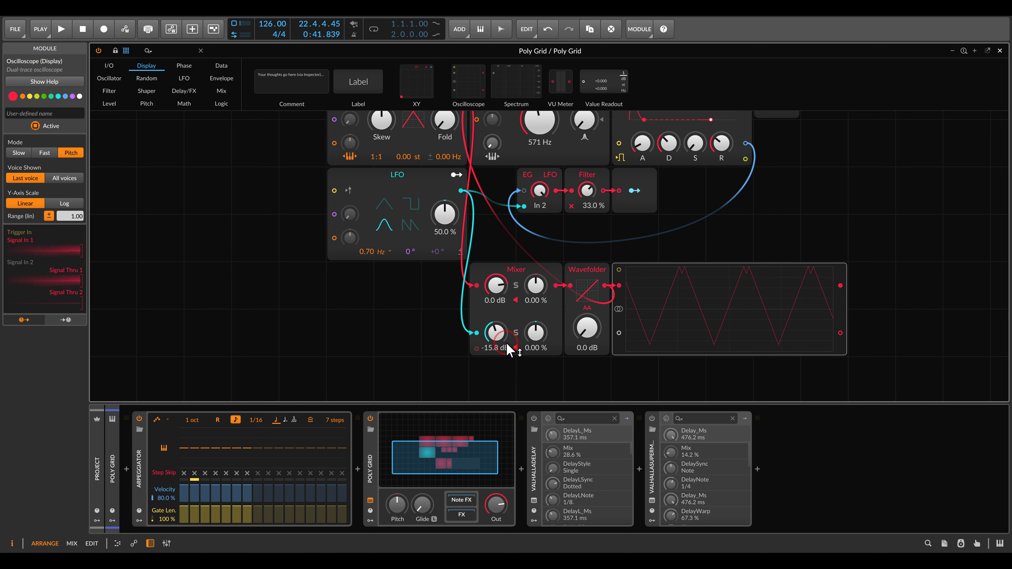
mouse_move(648, 319)
mouse_down()
mouse_move(657, 286)
mouse_move(692, 311)
mouse_up()
key(Escape)
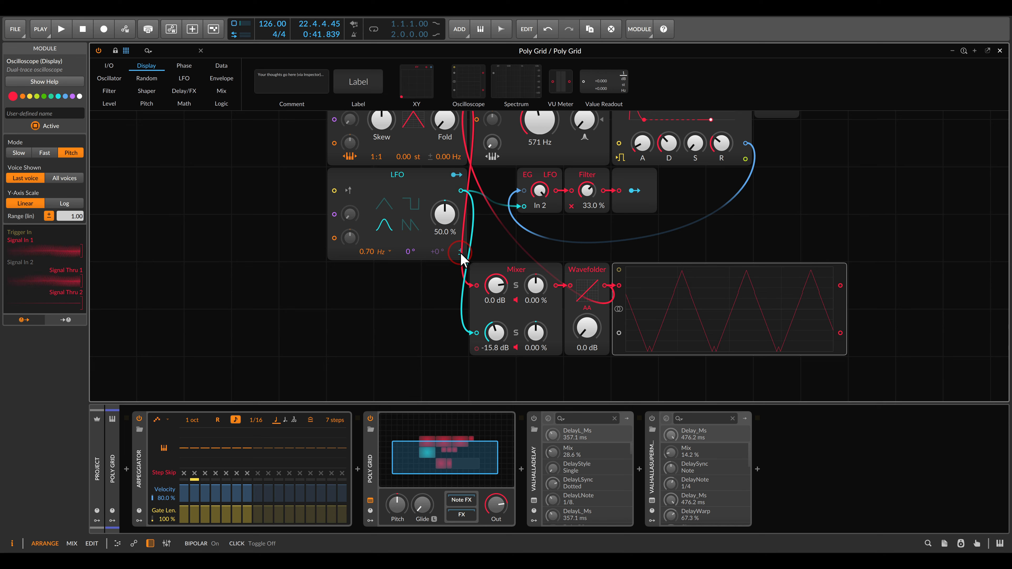
drag(668, 269, 705, 268)
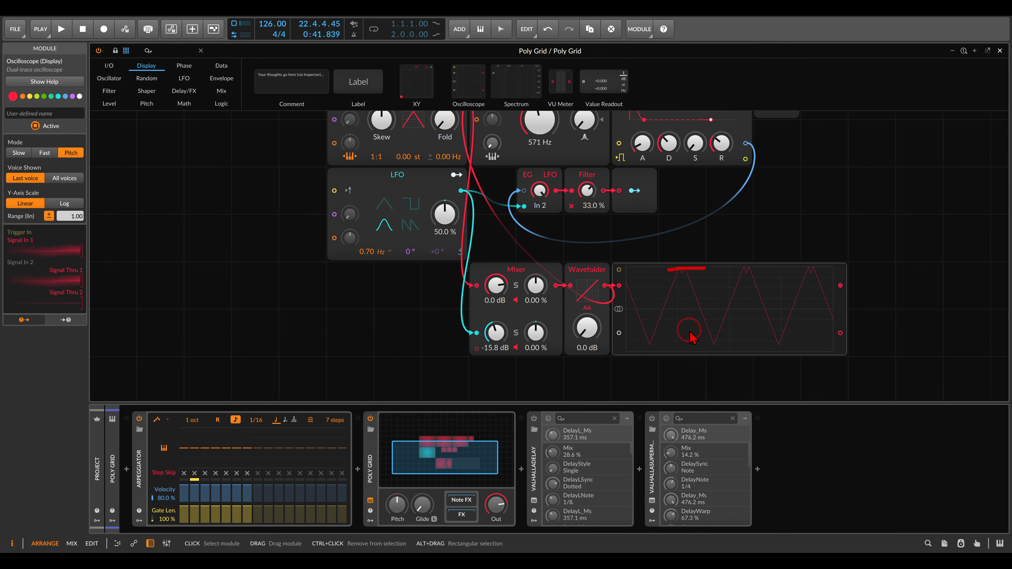
mouse_move(706, 352)
mouse_down()
mouse_move(736, 352)
mouse_move(717, 349)
mouse_move(727, 337)
mouse_up()
mouse_move(686, 271)
mouse_down()
mouse_move(688, 290)
mouse_move(699, 280)
mouse_up()
key(Escape)
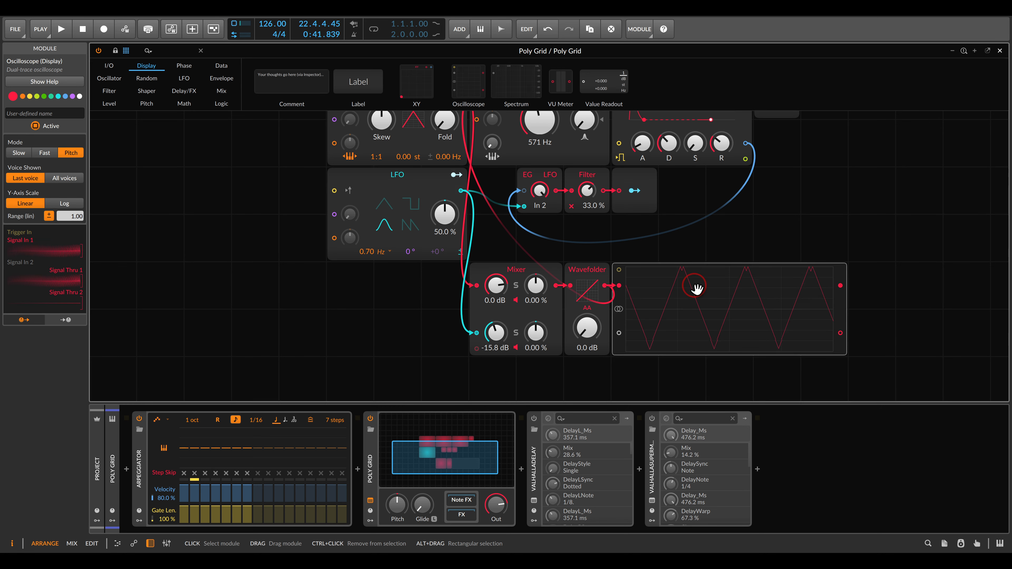
drag(495, 332, 495, 321)
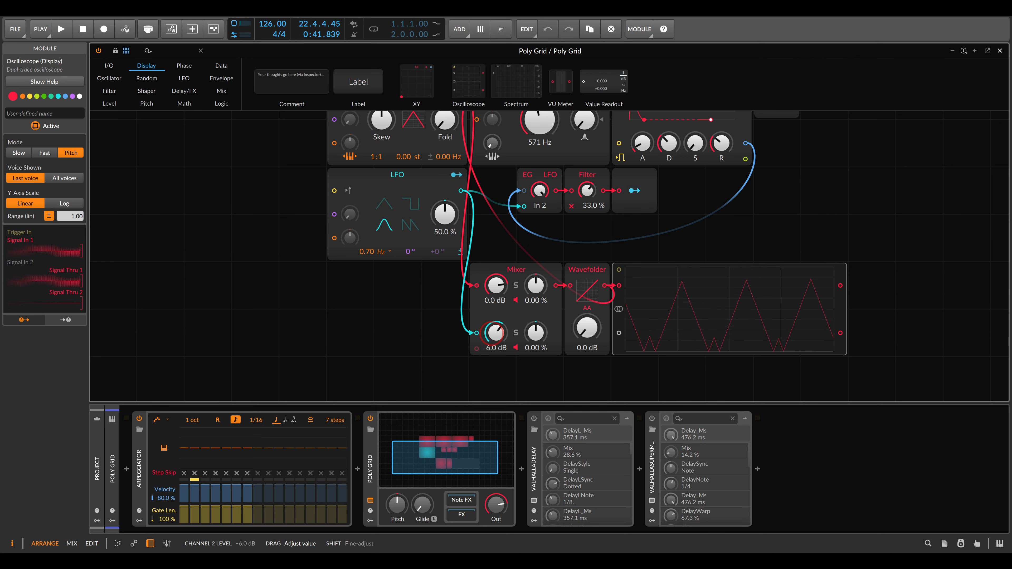
drag(502, 335, 508, 339)
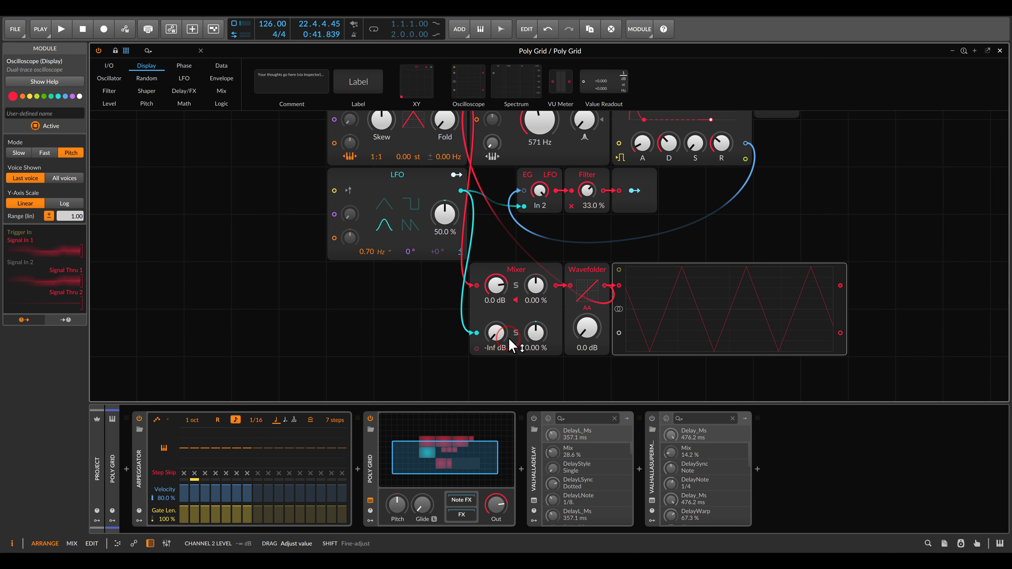
- Start playback, set the Filter modulation amount to 0.00 %, and open the Low-pass MG cutoff to 33.5 kHz
key(space)
scroll(537, 191, up, 3)
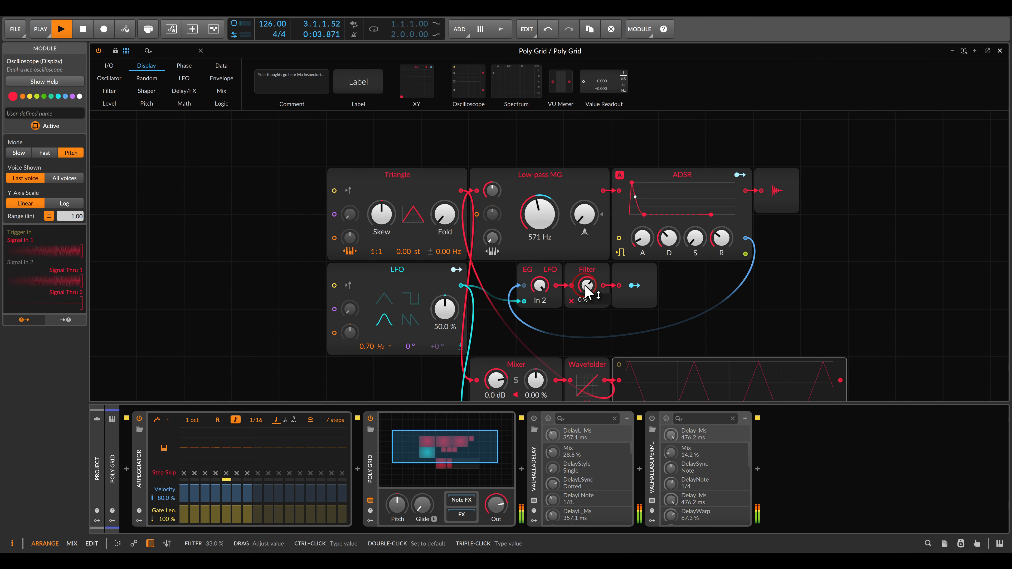
drag(531, 225, 530, 227)
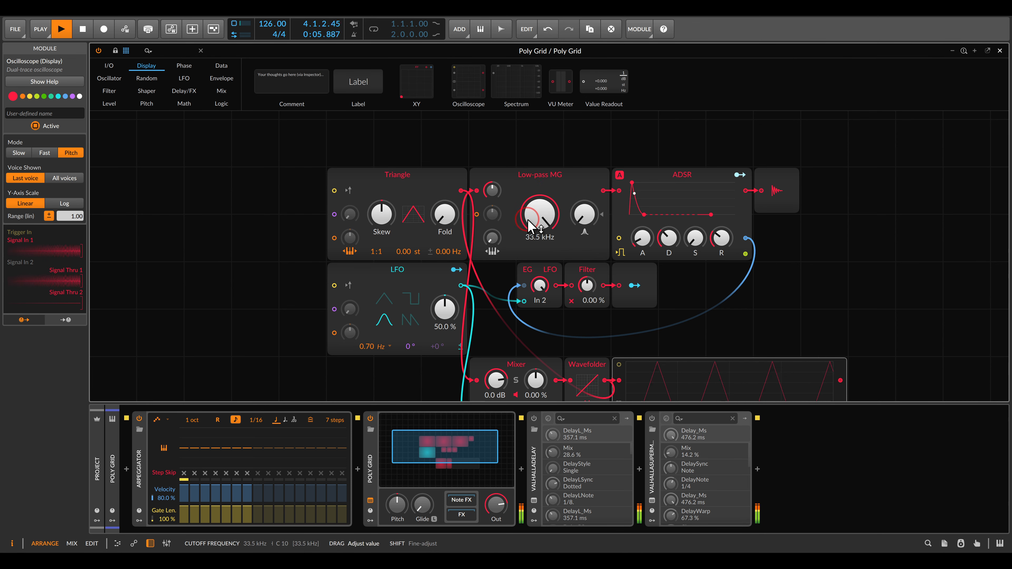
- Sweep the Mixer's LFO channel level and the Wavefolder drive during playback, leaving them at +2.6 dB and +7.4 dB
scroll(531, 223, down, 1)
scroll(524, 248, down, 1)
drag(497, 332, 510, 365)
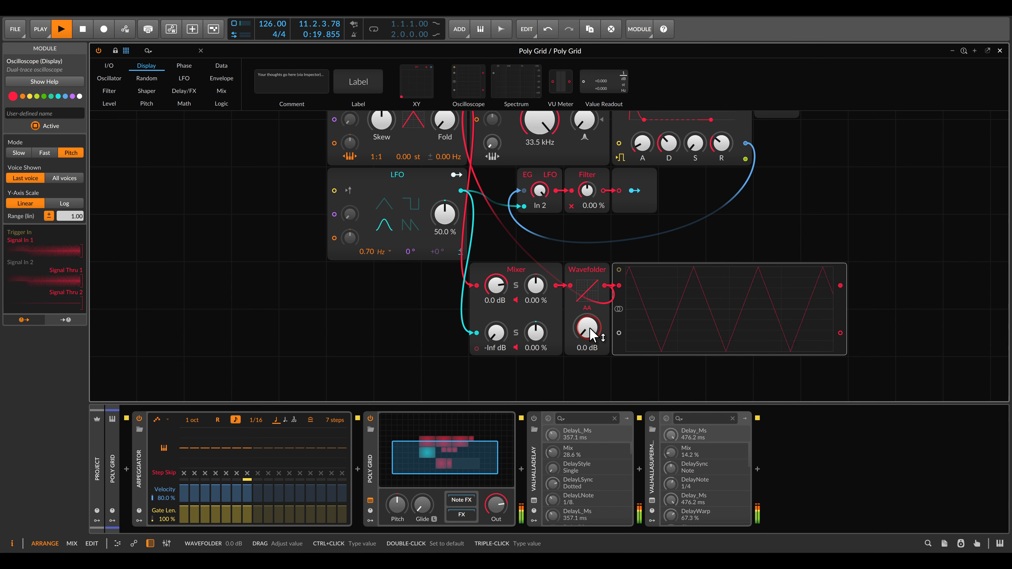
mouse_move(590, 329)
mouse_down()
mouse_move(590, 313)
mouse_move(590, 344)
mouse_up()
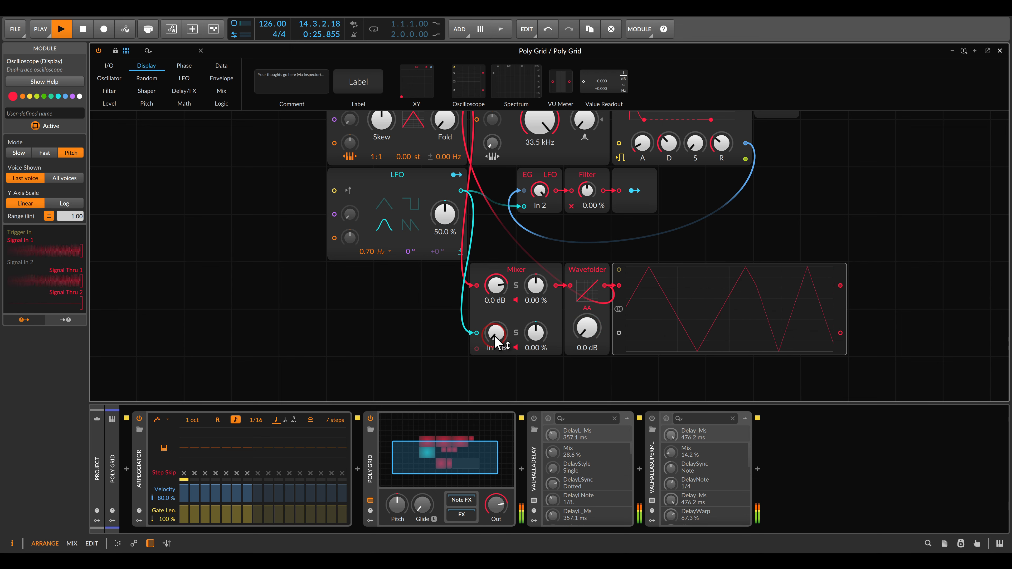
drag(495, 338, 495, 319)
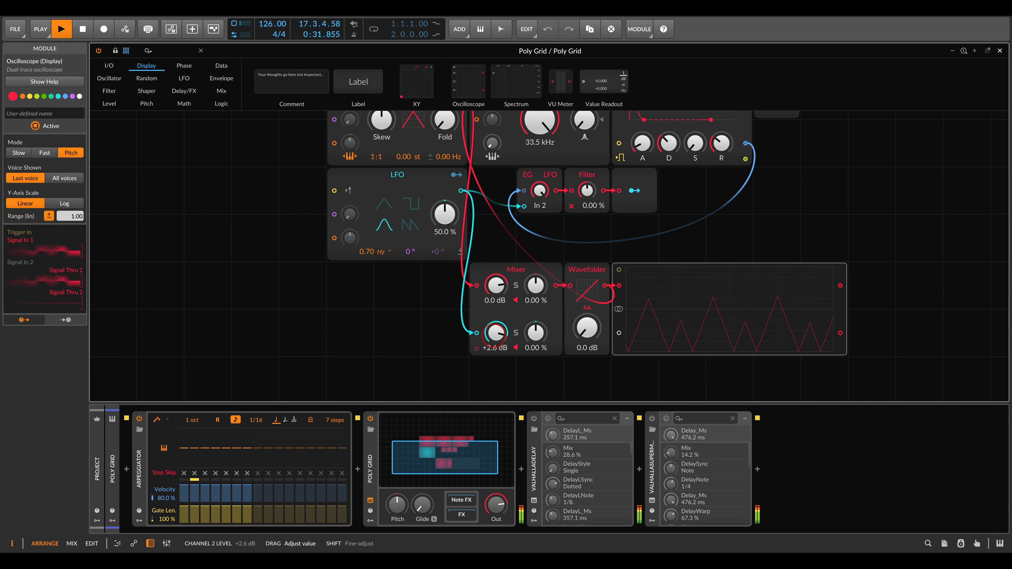
drag(586, 327, 587, 307)
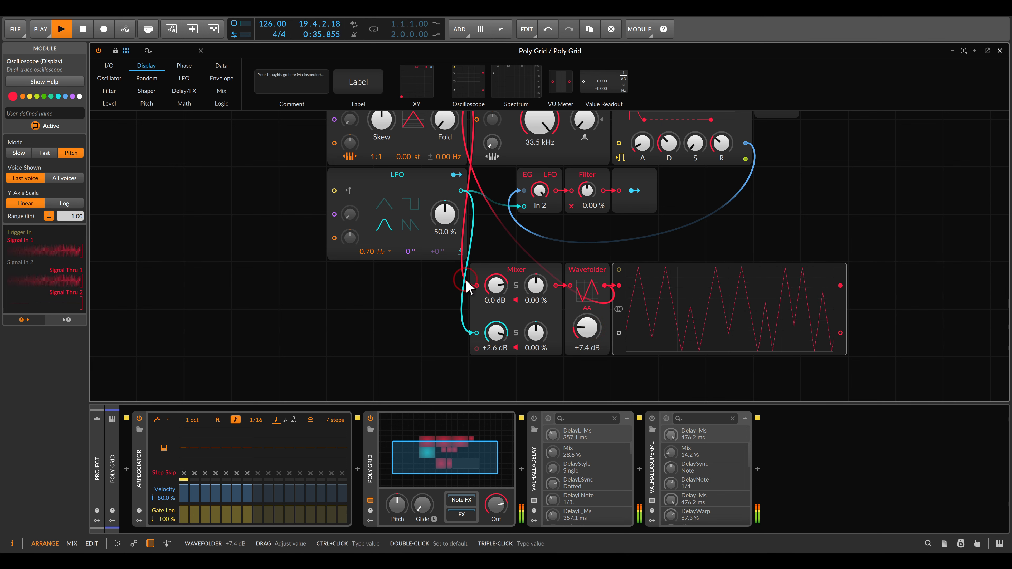
- Raise the Triangle oscillator's Skew and set its detune to 0.31 Hz
scroll(389, 265, up, 3)
click(381, 214)
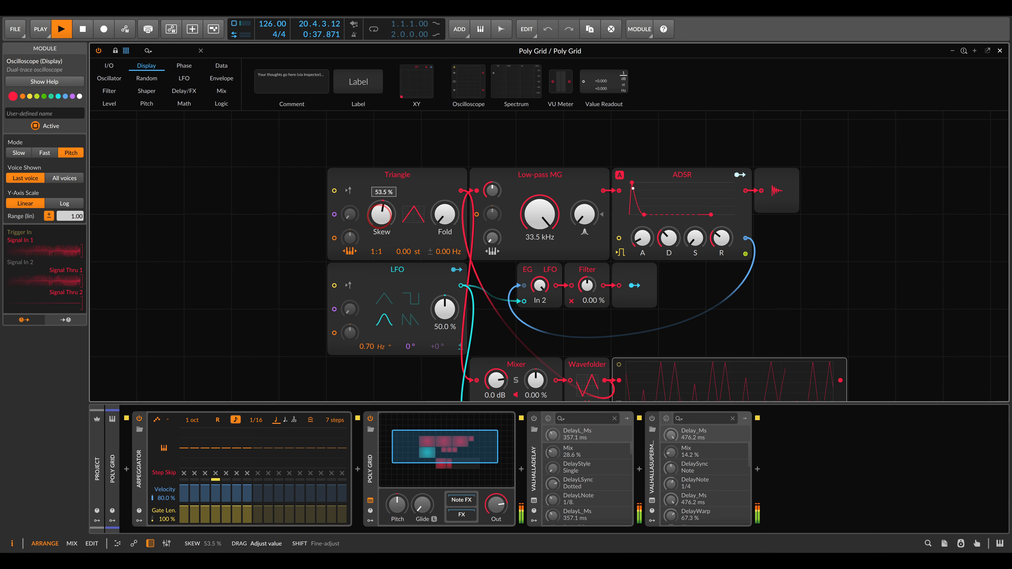
drag(381, 214, 381, 208)
scroll(419, 242, down, 3)
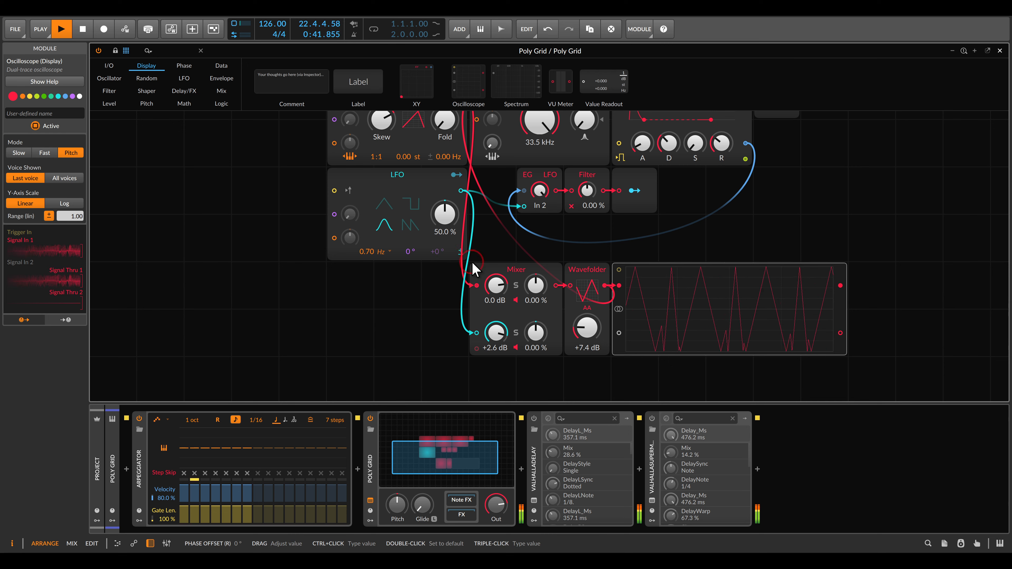
drag(497, 237, 500, 276)
drag(449, 196, 449, 194)
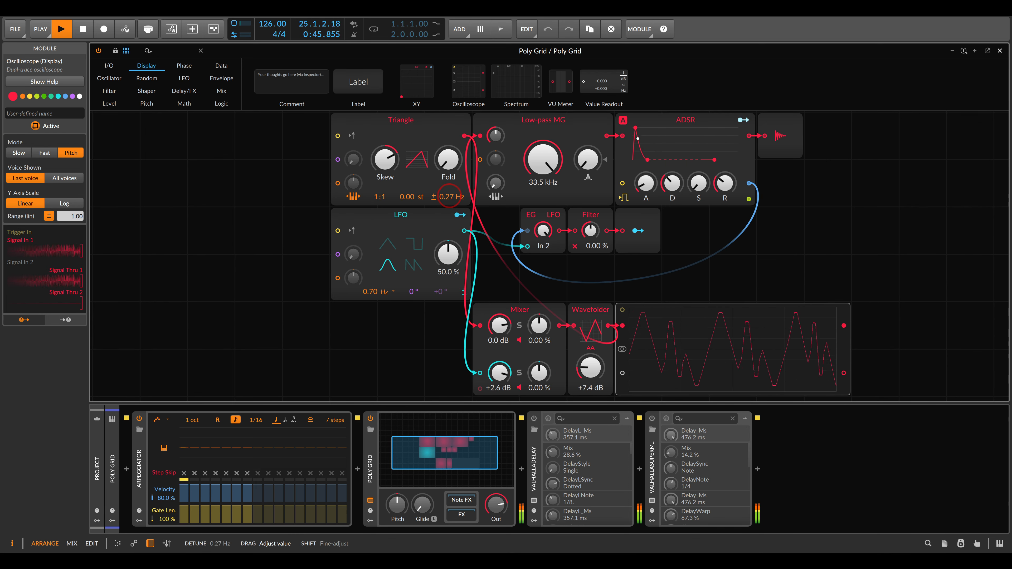
- Fine-tune the Wavefolder drive to +6.9 dB and the Mixer's LFO channel level to +3.5 dB
drag(709, 333, 688, 281)
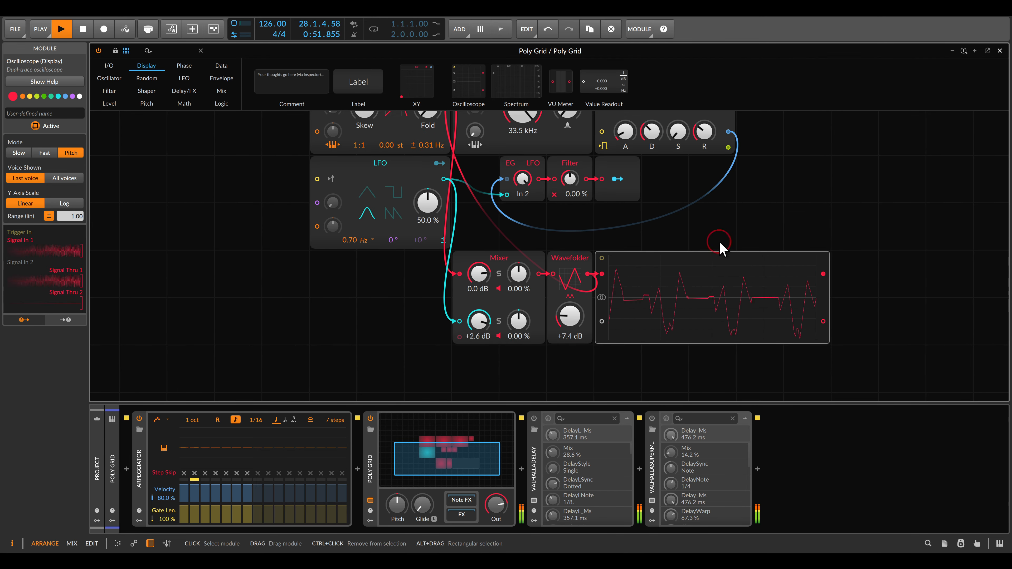
drag(710, 231, 727, 247)
mouse_move(594, 339)
mouse_down()
mouse_move(594, 328)
mouse_move(594, 346)
mouse_up()
mouse_move(509, 354)
mouse_down()
mouse_move(509, 390)
mouse_move(509, 349)
mouse_up()
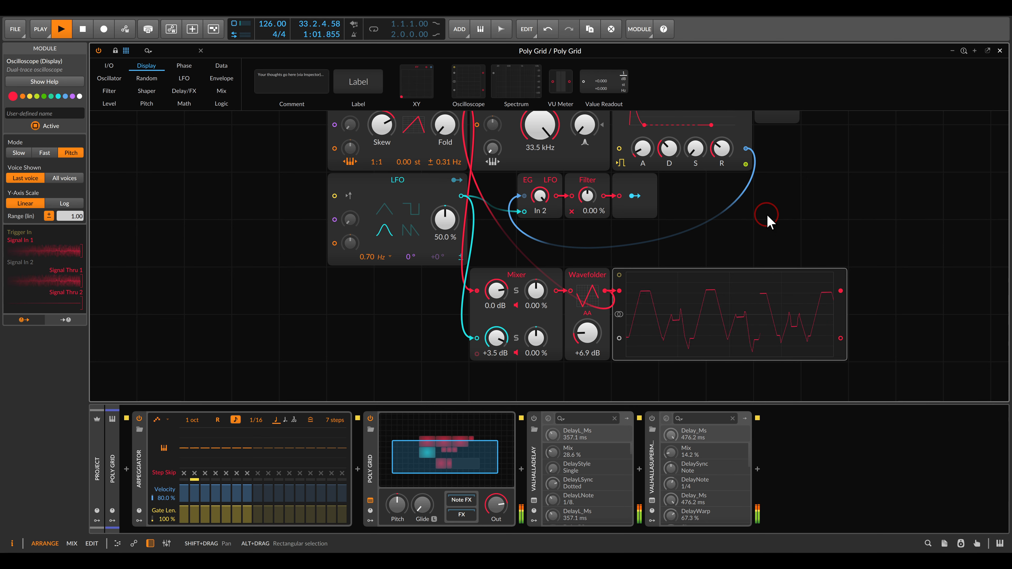
- Stop playback and delete the Oscilloscope from the Wavefolder output
key(space)
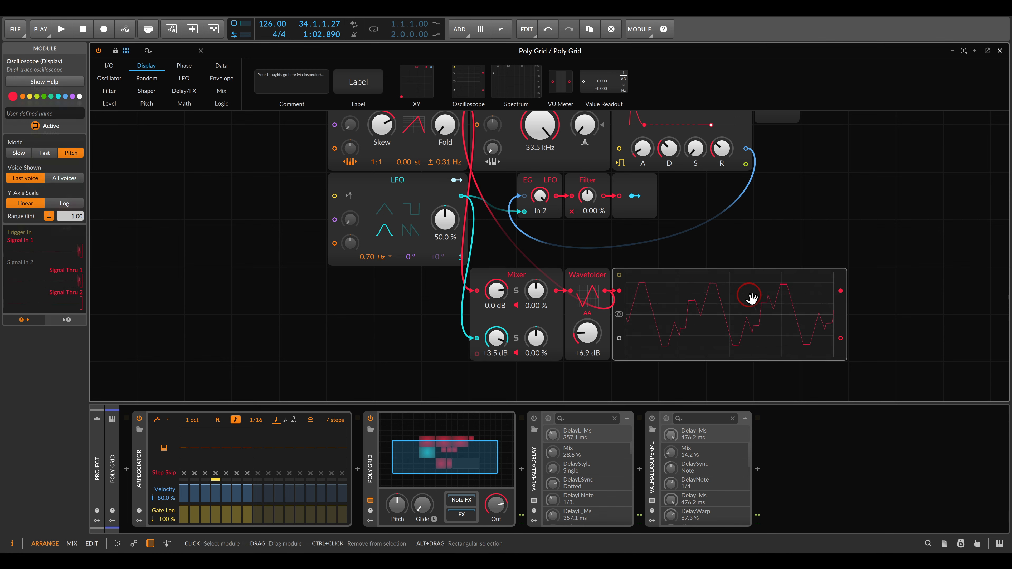
key(Delete)
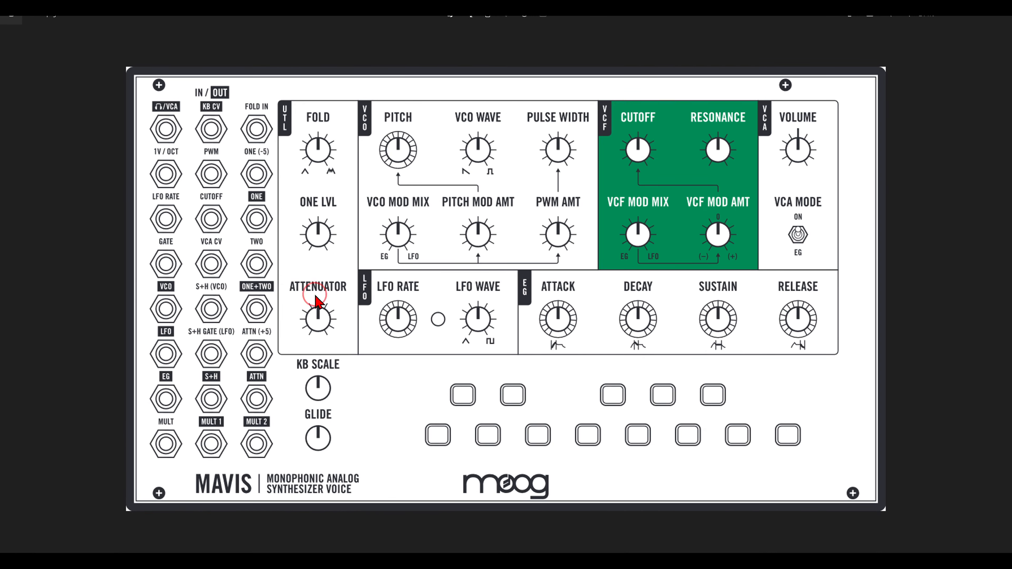
- Check the S+H jacks on the Mavis panel diagram, and add a Sample / Hold module to the grid below the LFO
mouse_move(188, 285)
mouse_down()
mouse_move(184, 327)
mouse_move(223, 333)
mouse_move(238, 295)
mouse_move(225, 276)
mouse_up()
key(alt+Tab)
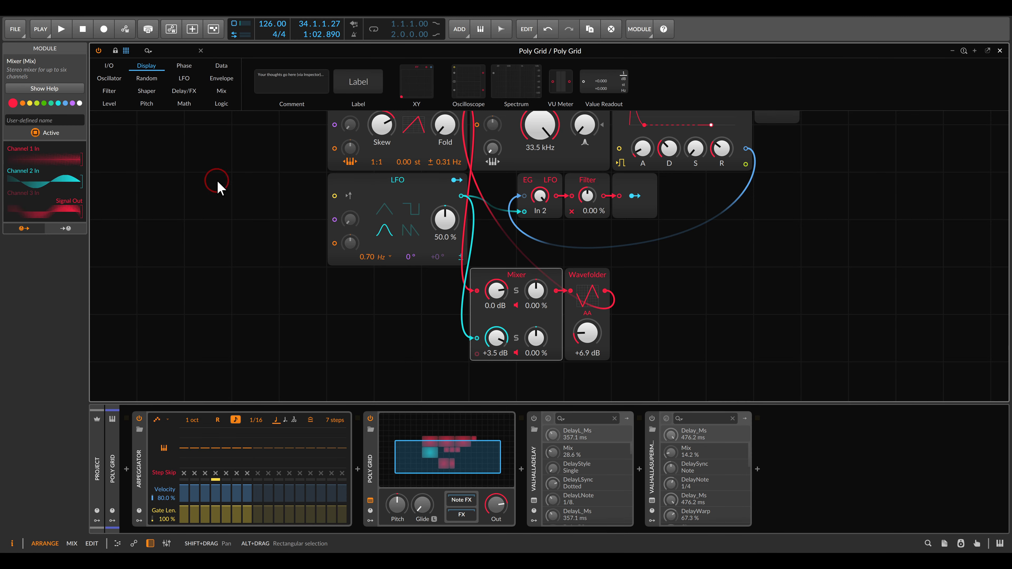
click(108, 104)
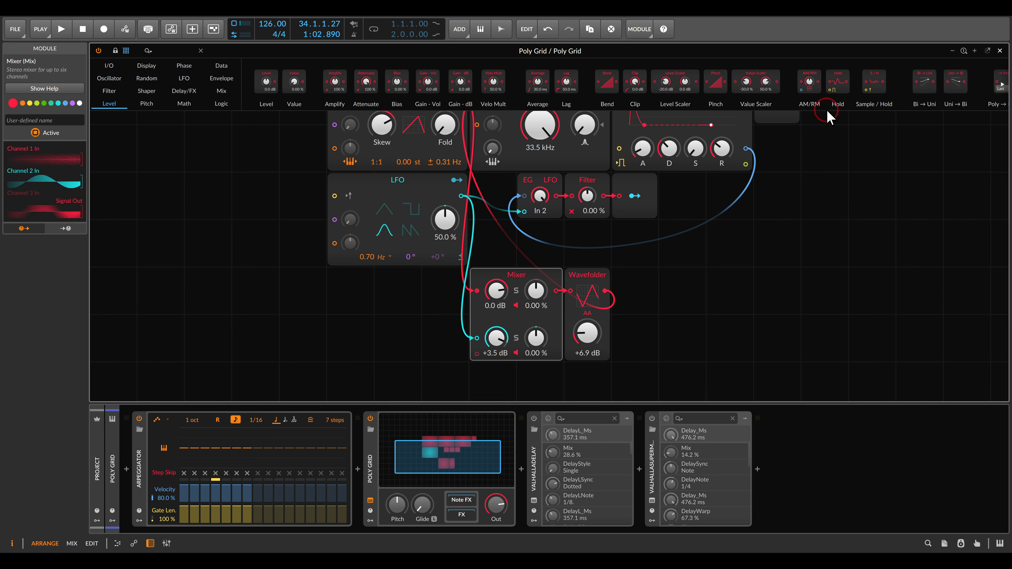
drag(874, 81, 328, 339)
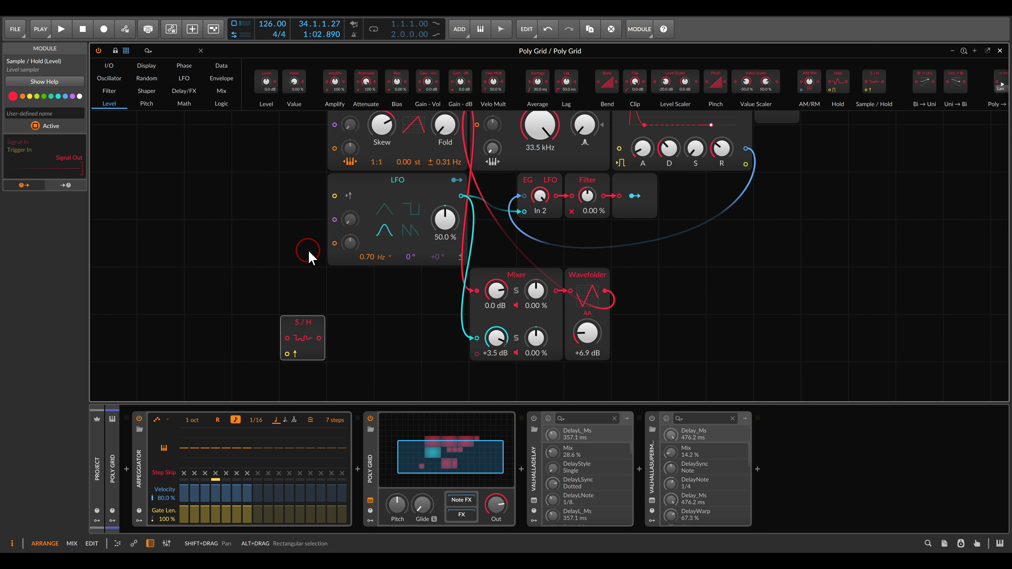
- Connect the Triangle oscillator's output to the Sample / Hold module's signal input
drag(307, 249, 305, 283)
drag(285, 373, 458, 136)
drag(364, 320, 384, 268)
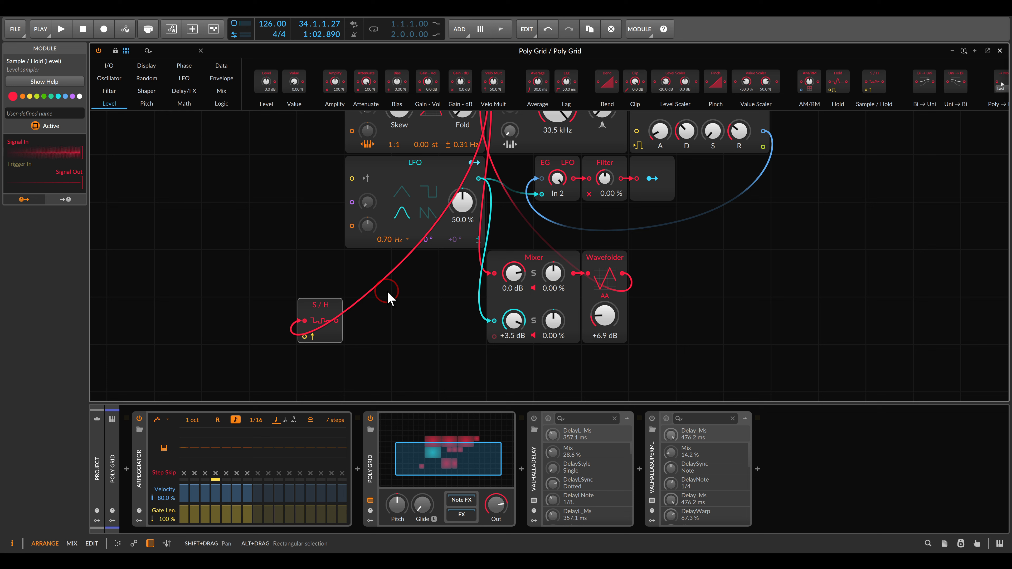
- Add a Gate In module feeding the Sample / Hold trigger, and connect a duplicate of the Modulator Out module to the Sample / Hold output
click(108, 66)
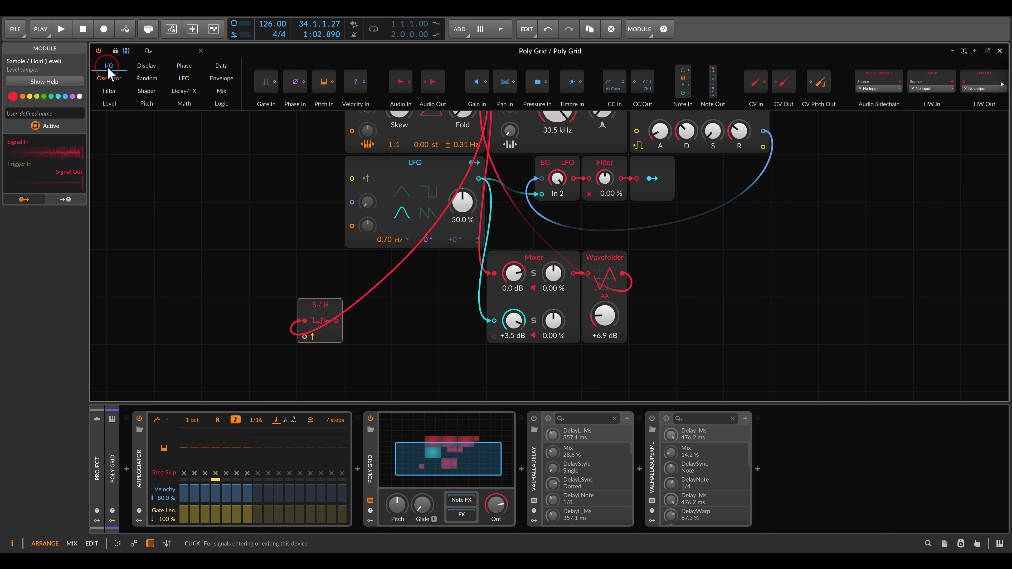
drag(269, 90, 304, 339)
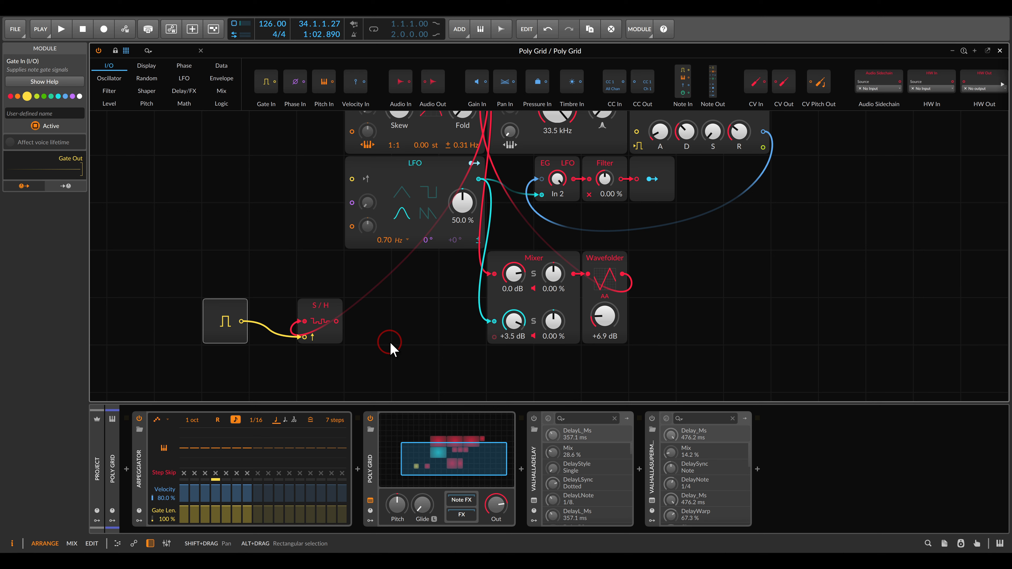
click(665, 197)
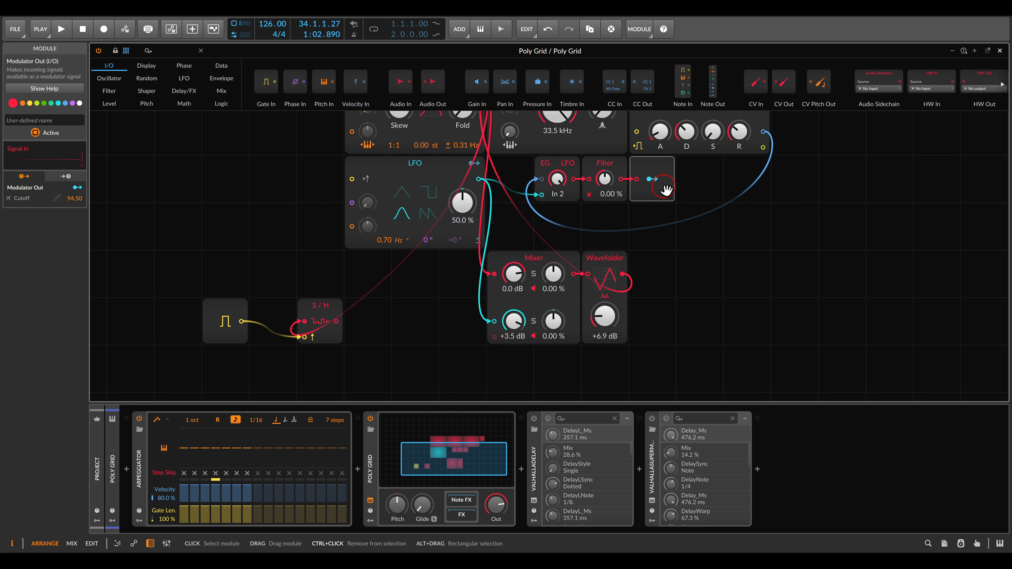
key(ctrl+d)
drag(636, 227, 350, 321)
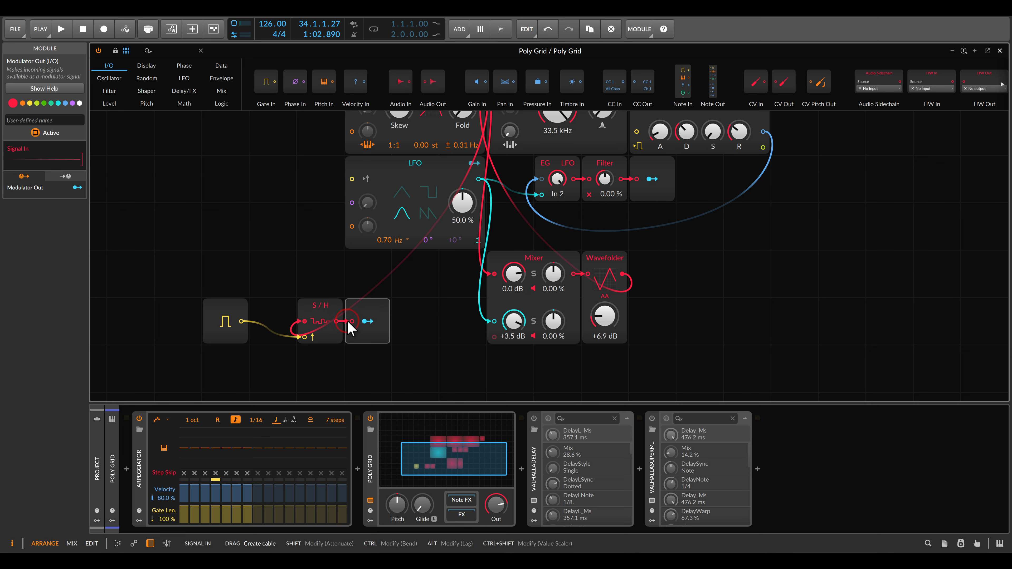
- Start playback, lower the Low-pass MG cutoff to 1.61 kHz, and map the Sample / Hold's Modulator Out to it with an amount of 39.50
scroll(409, 290, down, 1)
drag(427, 290, 389, 344)
key(space)
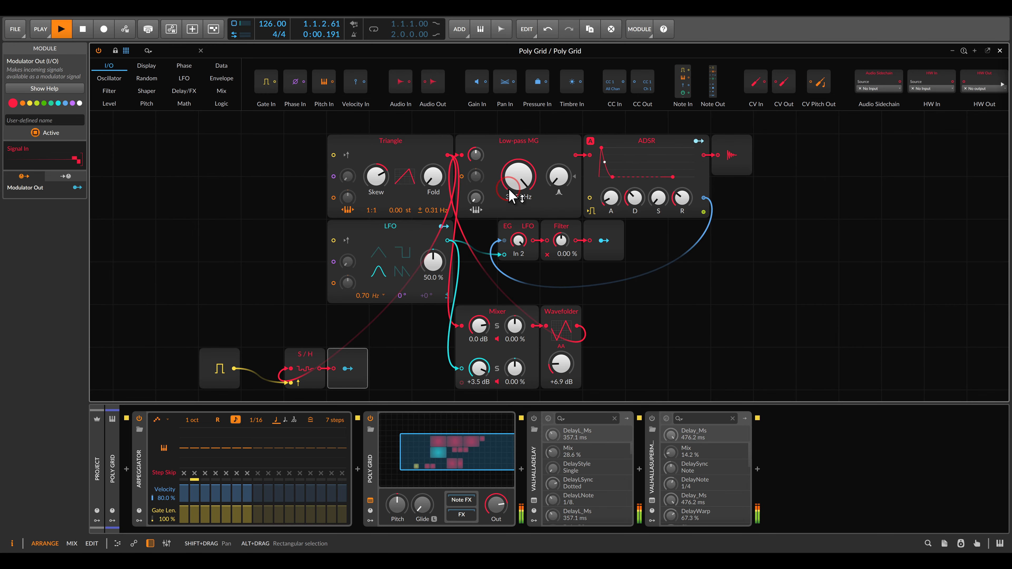
drag(518, 176, 518, 206)
drag(348, 369, 518, 137)
drag(512, 178, 512, 183)
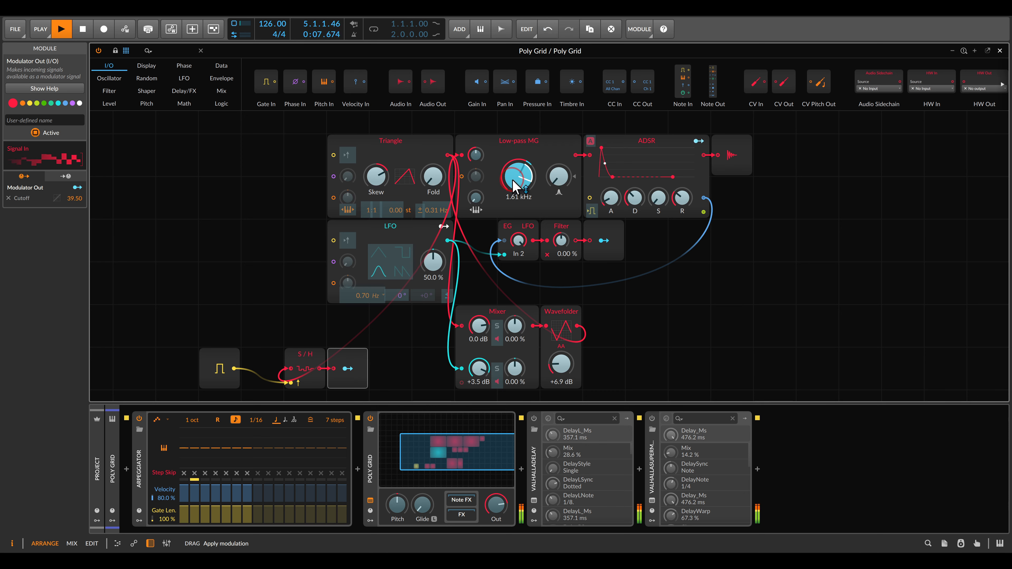
click(348, 370)
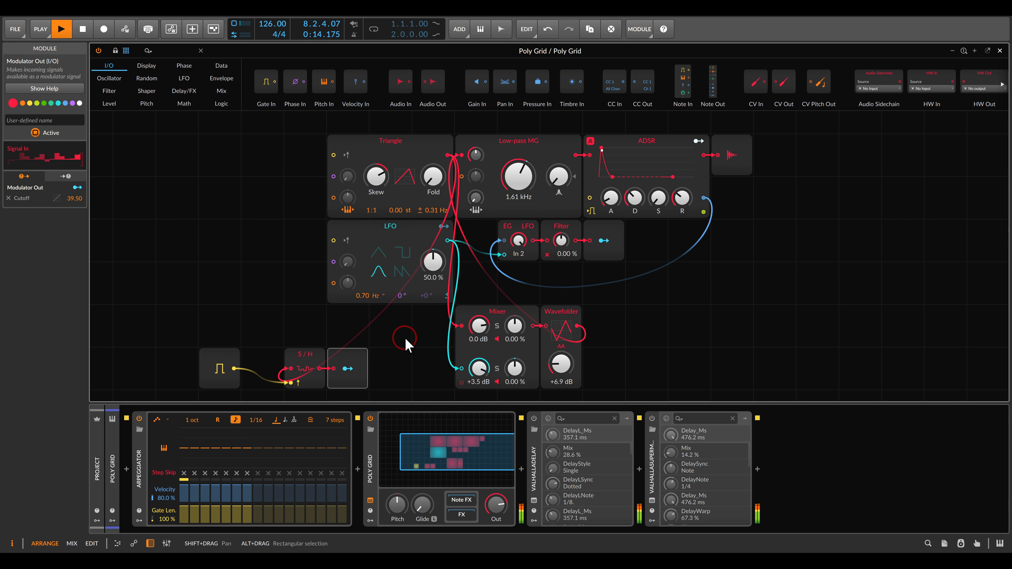
- Fine-tune the voice with a slightly longer ADSR decay, Wavefolder drive at +9.1 dB and Low-pass MG cutoff at 4.50 kHz
drag(634, 205, 633, 202)
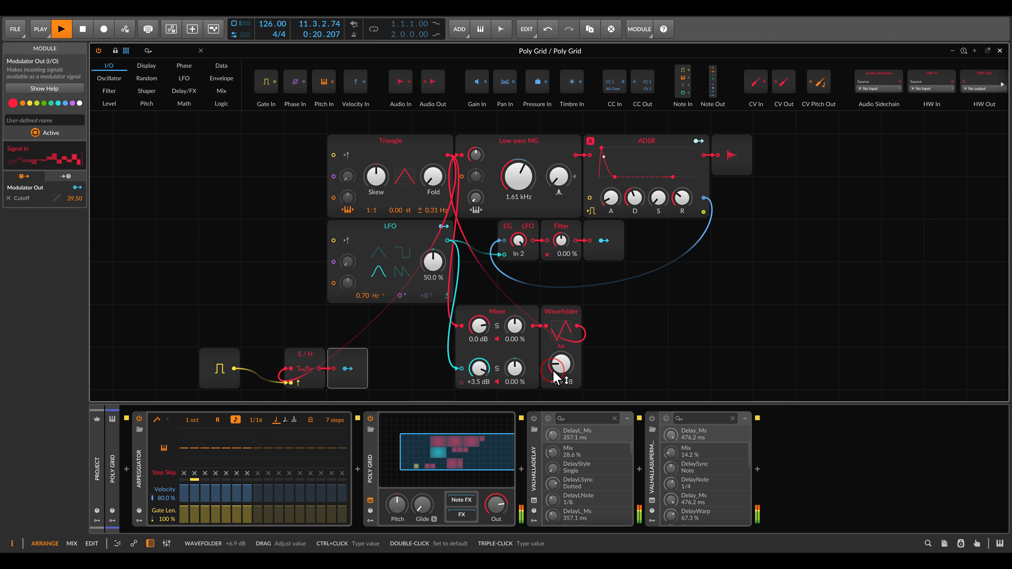
drag(561, 363, 561, 359)
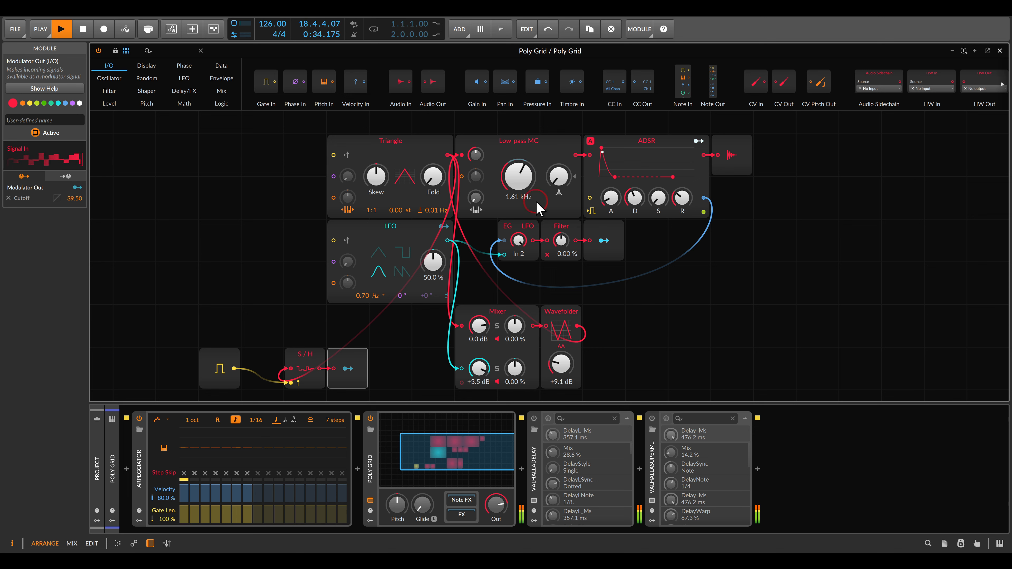
drag(538, 207, 526, 191)
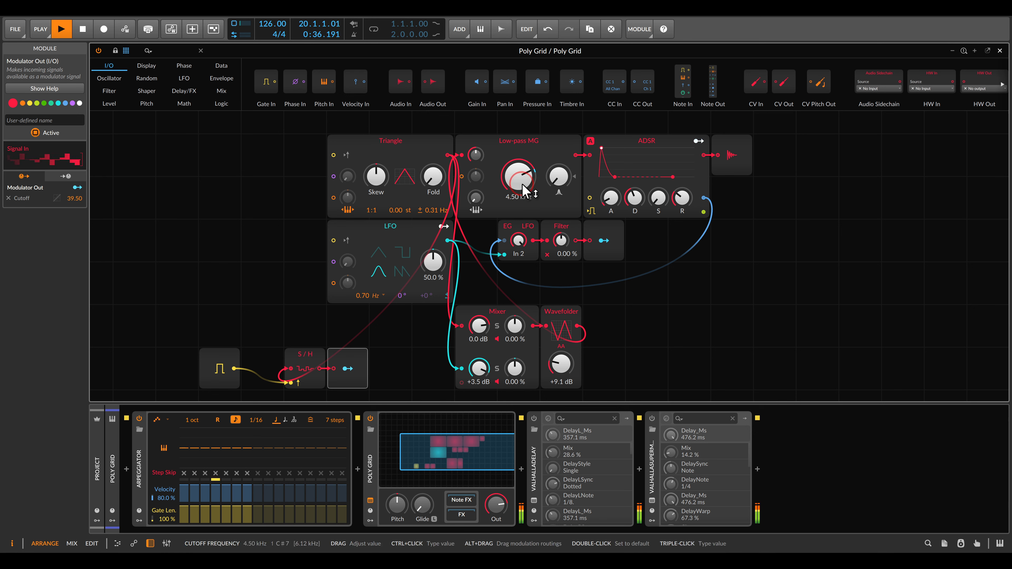